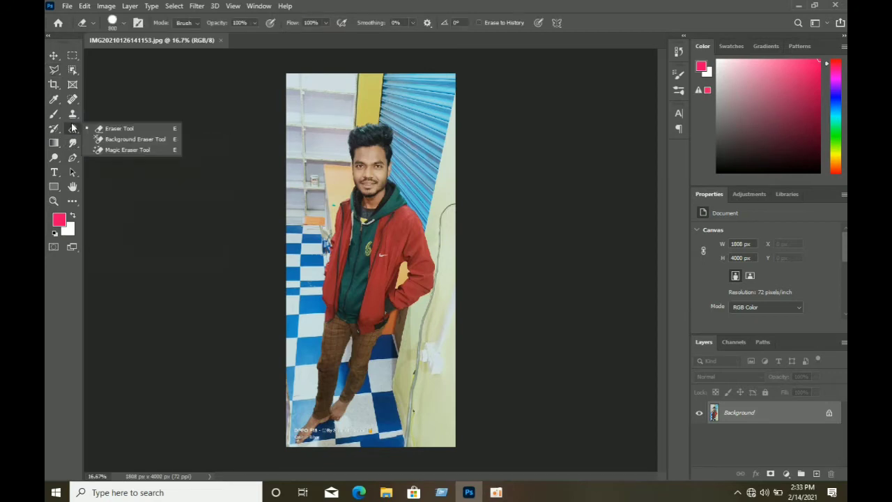
# - Erase the cream wall beside the man, the gap inside his arm and the area beside his legs with the Magic Eraser
pyautogui.click(120, 149)
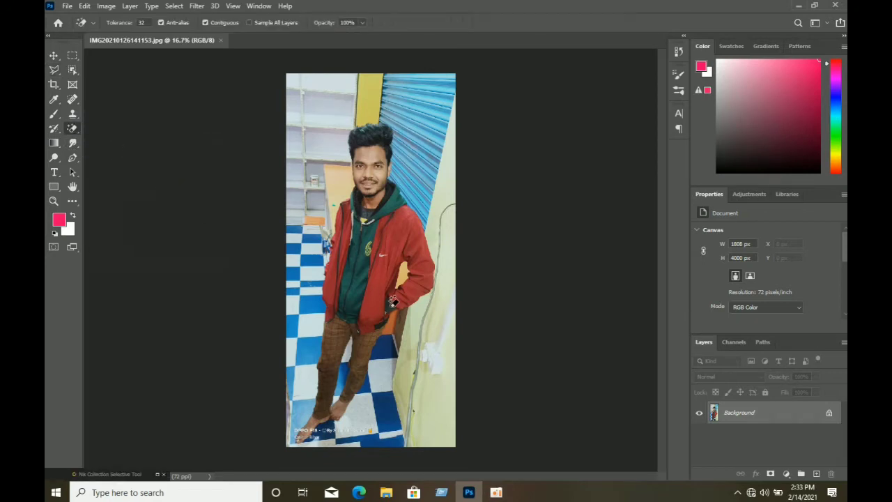
pyautogui.click(433, 235)
pyautogui.click(403, 273)
pyautogui.click(436, 314)
pyautogui.click(411, 334)
pyautogui.click(391, 325)
pyautogui.click(381, 360)
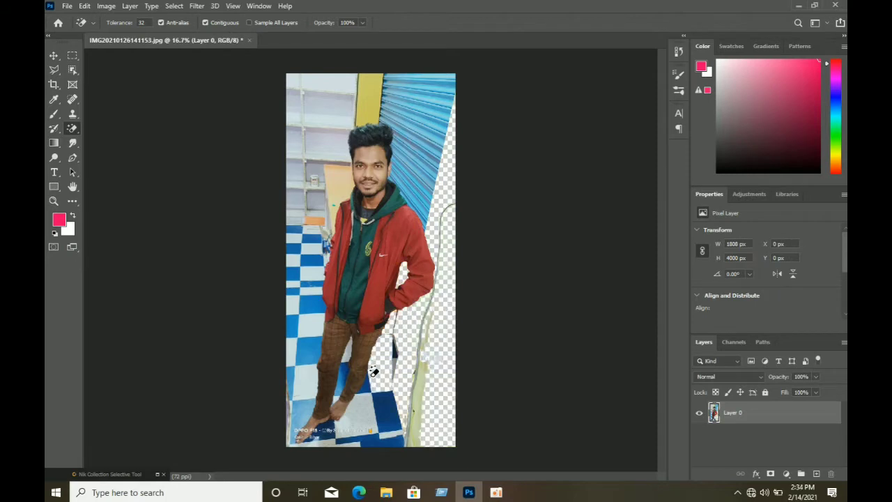
# - Erase the blue and white floor tiles around and between the man's legs
pyautogui.click(384, 404)
pyautogui.click(360, 407)
pyautogui.click(341, 376)
pyautogui.click(346, 359)
pyautogui.click(309, 377)
pyautogui.click(304, 348)
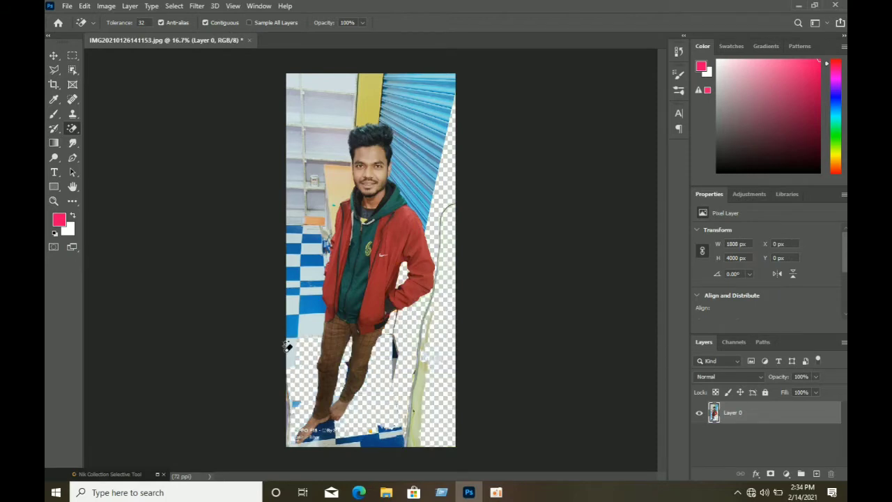
# - Erase the checkered floor tiles beside the man's jacket on his pocket-less side
pyautogui.click(307, 321)
pyautogui.click(297, 293)
pyautogui.click(293, 282)
pyautogui.click(312, 260)
pyautogui.click(301, 247)
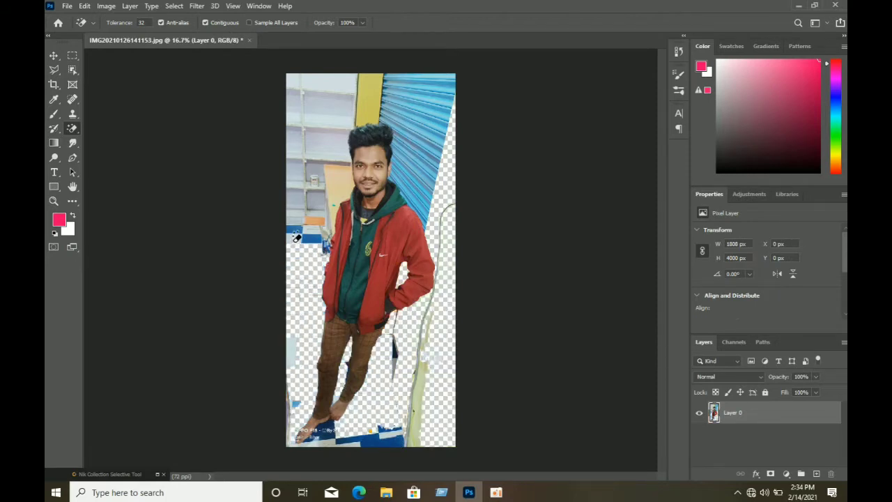
# - Erase the shelves, the yellow strip above the head and part of the blue shutter with the Magic Eraser
pyautogui.click(298, 236)
pyautogui.click(311, 207)
pyautogui.click(336, 197)
pyautogui.click(316, 220)
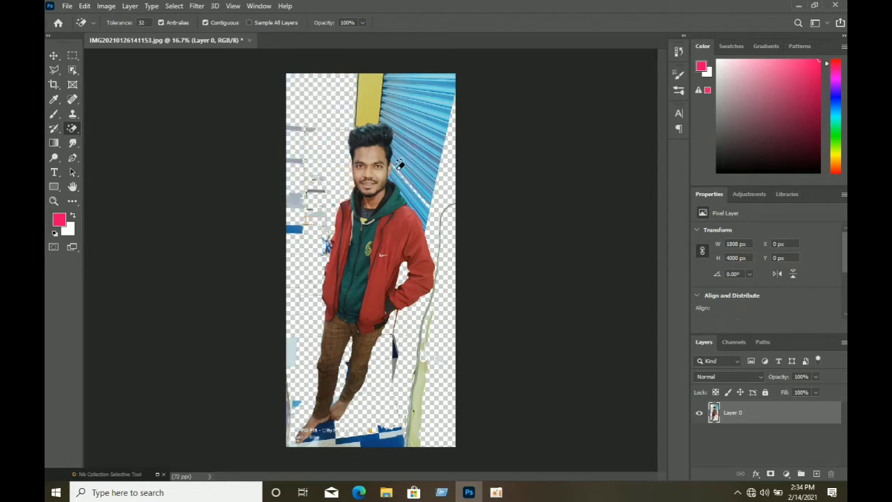
pyautogui.scroll(1, 411, 139)
pyautogui.click(423, 148)
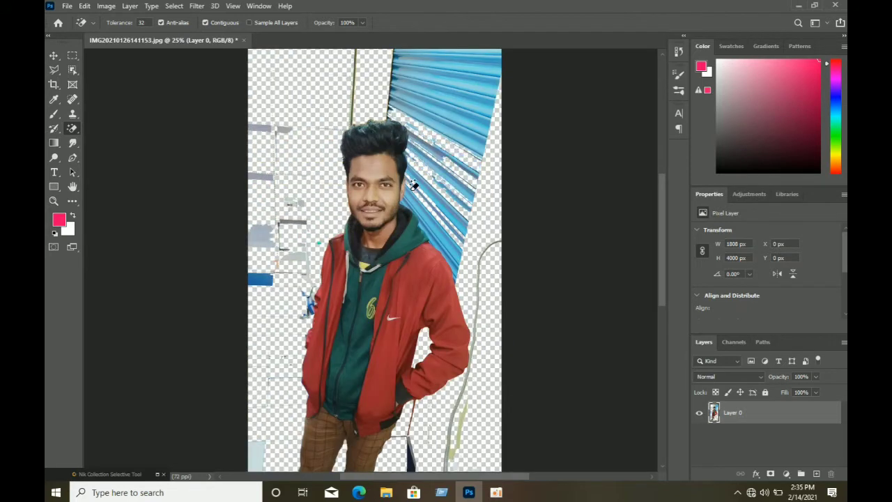
# - Erase the leftover background around the man's hair with the regular Eraser tool
pyautogui.rightClick(74, 128)
pyautogui.click(104, 129)
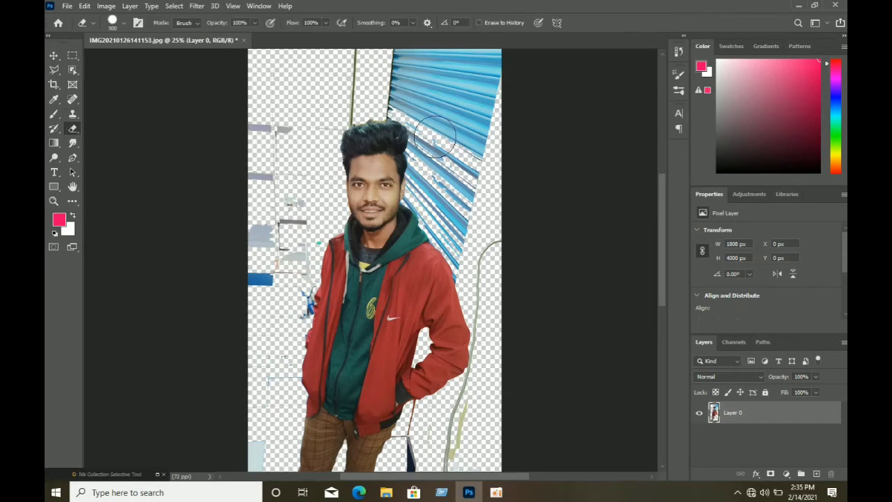
pyautogui.scroll(5, 355, 120)
pyautogui.moveTo(337, 183); pyautogui.dragTo(225, 270)
pyautogui.moveTo(378, 183)
pyautogui.mouseDown()
pyautogui.moveTo(453, 166)
pyautogui.moveTo(586, 164)
pyautogui.mouseUp()
pyautogui.moveTo(400, 475); pyautogui.dragTo(430, 476)
pyautogui.moveTo(402, 156); pyautogui.dragTo(585, 258)
pyautogui.moveTo(425, 110)
pyautogui.mouseDown()
pyautogui.moveTo(586, 279)
pyautogui.moveTo(609, 334)
pyautogui.mouseUp()
pyautogui.scroll(-2, 606, 321)
pyautogui.moveTo(578, 244)
pyautogui.mouseDown()
pyautogui.moveTo(560, 377)
pyautogui.moveTo(544, 335)
pyautogui.moveTo(522, 380)
pyautogui.moveTo(587, 322)
pyautogui.moveTo(551, 398)
pyautogui.mouseUp()
# - Reduce the eraser size to 20 and clear the blue shutter along the side of the hair and the ear
pyautogui.press('[')
pyautogui.press('[')
pyautogui.press('[')
pyautogui.press('[')
pyautogui.scroll(-5, 538, 209)
pyautogui.scroll(-1, 538, 209)
pyautogui.moveTo(538, 209); pyautogui.dragTo(542, 282)
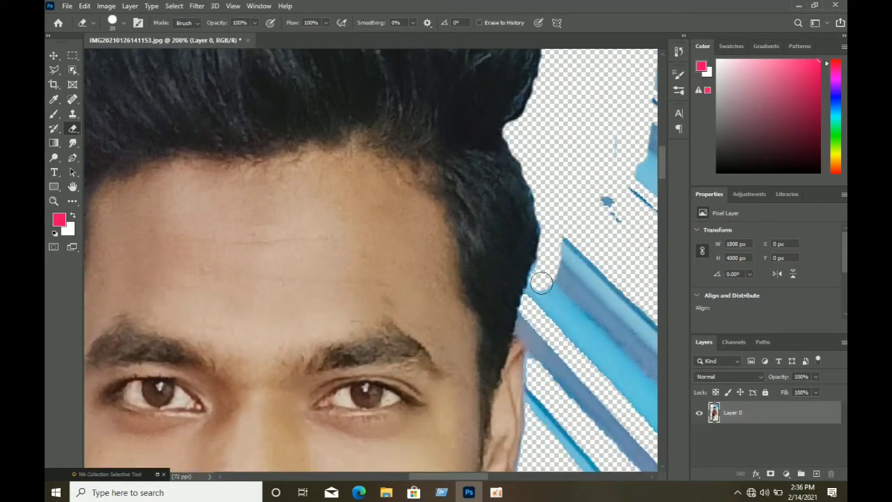
pyautogui.moveTo(526, 330)
pyautogui.mouseDown()
pyautogui.moveTo(534, 360)
pyautogui.moveTo(607, 249)
pyautogui.moveTo(586, 443)
pyautogui.moveTo(564, 376)
pyautogui.mouseUp()
pyautogui.scroll(-8, 597, 319)
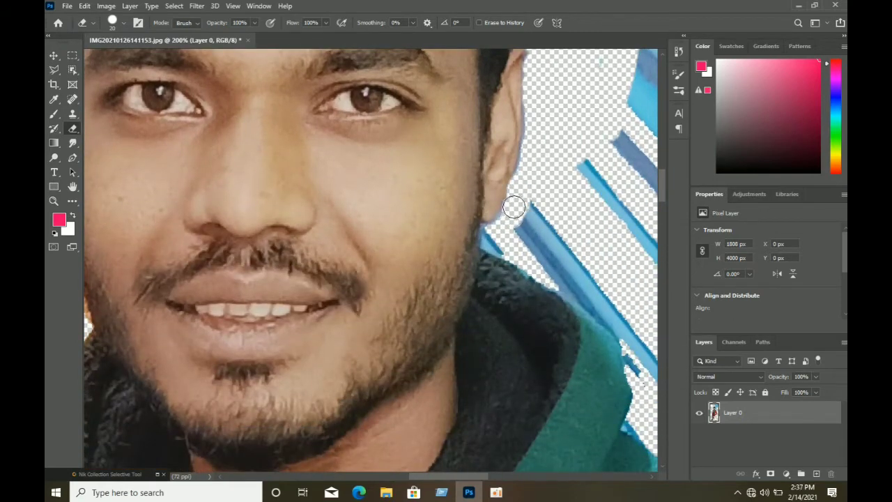
# - Reduce the eraser size to 10 and clean the background edge from the earlobe along the hood, undoing one bad stroke
pyautogui.scroll(1, 495, 231)
pyautogui.press('[')
pyautogui.press('[')
pyautogui.moveTo(489, 234)
pyautogui.mouseDown()
pyautogui.moveTo(538, 282)
pyautogui.moveTo(479, 245)
pyautogui.mouseUp()
pyautogui.moveTo(458, 476); pyautogui.dragTo(475, 476)
pyautogui.moveTo(379, 262)
pyautogui.mouseDown()
pyautogui.moveTo(459, 351)
pyautogui.moveTo(464, 370)
pyautogui.mouseUp()
pyautogui.hotkey('ctrl', 'z')
pyautogui.moveTo(437, 332); pyautogui.dragTo(522, 420)
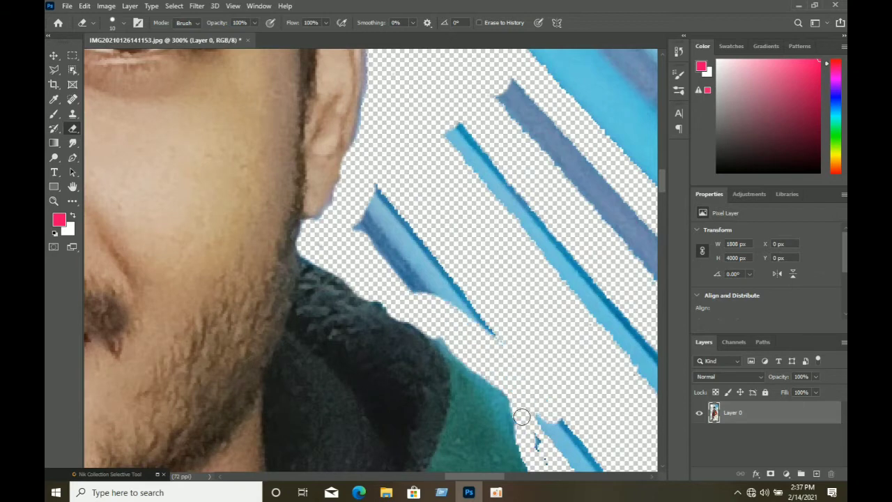
# - Erase the shutter remnants along the edge of the green hood and the red jacket's shoulder and sleeve
pyautogui.scroll(-3, 570, 254)
pyautogui.moveTo(571, 230); pyautogui.dragTo(598, 279)
pyautogui.moveTo(520, 304); pyautogui.dragTo(527, 312)
pyautogui.scroll(-1, 526, 312)
pyautogui.hscroll(4, 486, 337)
pyautogui.scroll(-1, 486, 336)
pyautogui.moveTo(384, 328)
pyautogui.mouseDown()
pyautogui.moveTo(440, 367)
pyautogui.moveTo(407, 352)
pyautogui.mouseUp()
pyautogui.scroll(-2, 471, 282)
pyautogui.scroll(-1, 471, 282)
pyautogui.scroll(-2, 546, 376)
pyautogui.moveTo(550, 379)
pyautogui.mouseDown()
pyautogui.moveTo(597, 428)
pyautogui.moveTo(630, 191)
pyautogui.mouseUp()
pyautogui.scroll(-2, 594, 418)
pyautogui.moveTo(660, 225); pyautogui.dragTo(665, 260)
# - Enlarge the eraser to 300 and wipe away the remaining background fragments around the man
pyautogui.hotkey('ctrl', '-')
pyautogui.hotkey('ctrl', '-')
pyautogui.hotkey('ctrl', '-')
pyautogui.hotkey('ctrl', '-')
pyautogui.hotkey('ctrl', '-')
pyautogui.hotkey('ctrl', '-')
pyautogui.hotkey('ctrl', '-')
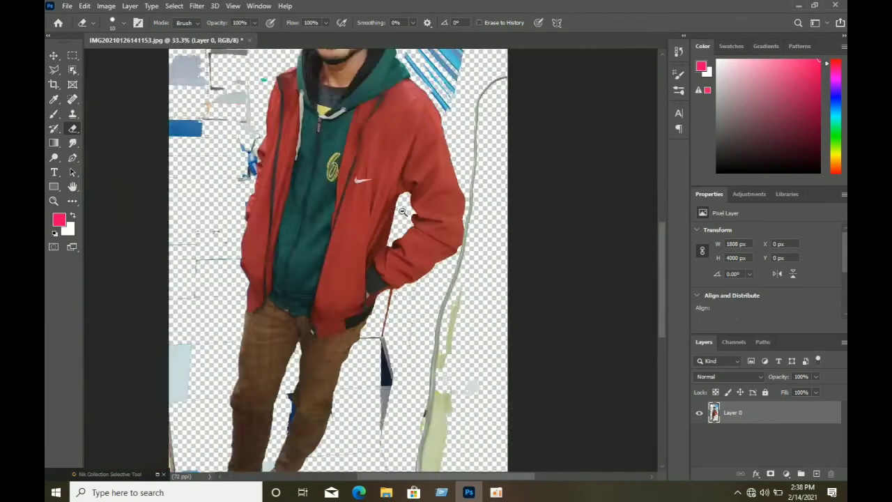
pyautogui.press(']')
pyautogui.press(']')
pyautogui.press(']')
pyautogui.press(']')
pyautogui.press(']')
pyautogui.press(']')
pyautogui.press(']')
pyautogui.press(']')
pyautogui.press(']')
pyautogui.press(']')
pyautogui.press(']')
pyautogui.press(']')
pyautogui.press(']')
pyautogui.press(']')
pyautogui.press(']')
pyautogui.press(']')
pyautogui.moveTo(428, 166)
pyautogui.mouseDown()
pyautogui.moveTo(438, 122)
pyautogui.moveTo(409, 167)
pyautogui.moveTo(425, 209)
pyautogui.mouseUp()
pyautogui.press(']')
pyautogui.press(']')
pyautogui.press(']')
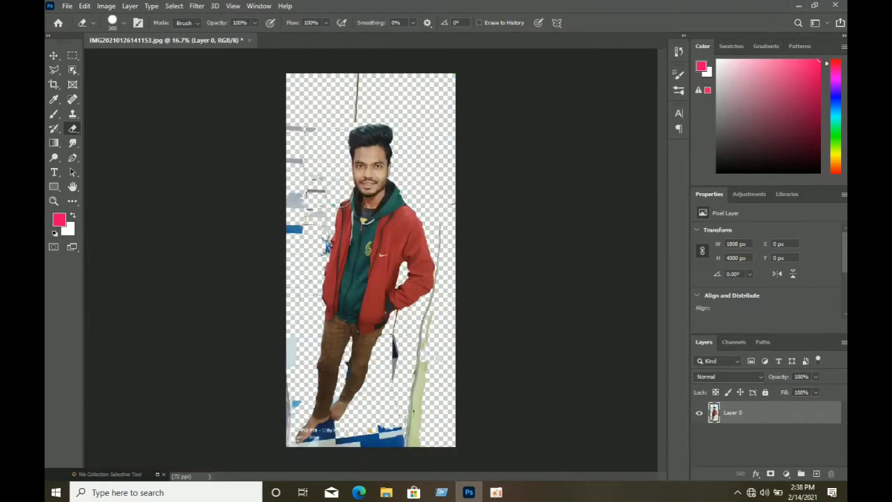
pyautogui.moveTo(313, 279)
pyautogui.mouseDown()
pyautogui.moveTo(317, 107)
pyautogui.moveTo(385, 81)
pyautogui.moveTo(451, 267)
pyautogui.moveTo(416, 372)
pyautogui.moveTo(400, 323)
pyautogui.moveTo(402, 376)
pyautogui.moveTo(301, 435)
pyautogui.moveTo(328, 387)
pyautogui.moveTo(354, 388)
pyautogui.moveTo(411, 444)
pyautogui.moveTo(300, 405)
pyautogui.moveTo(397, 317)
pyautogui.mouseUp()
pyautogui.click(65, 7)
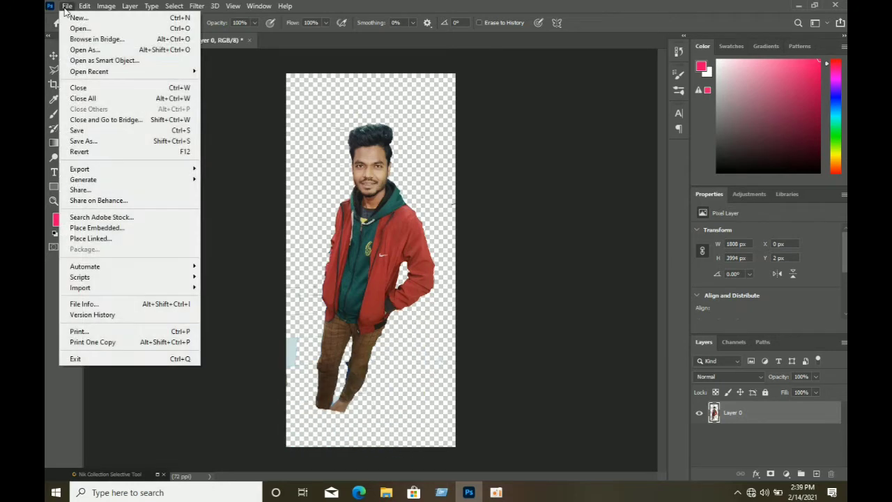
pyautogui.click(85, 140)
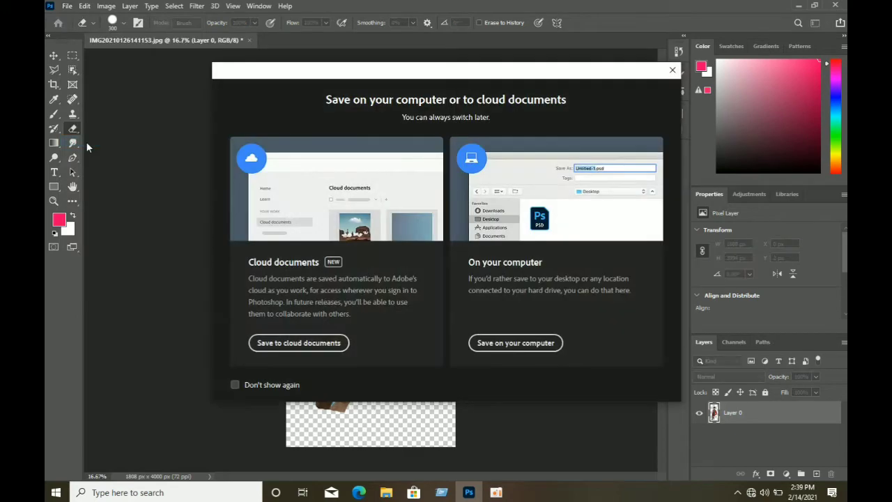
pyautogui.click(514, 340)
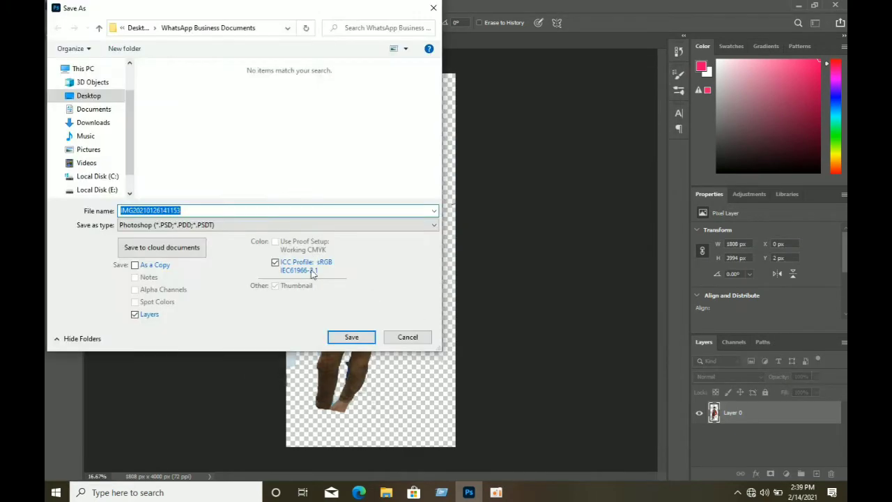
pyautogui.click(211, 224)
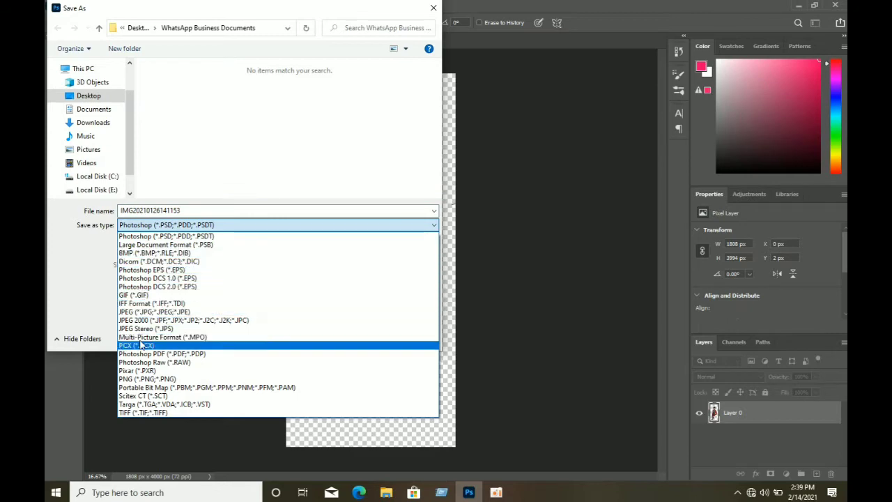
pyautogui.click(134, 380)
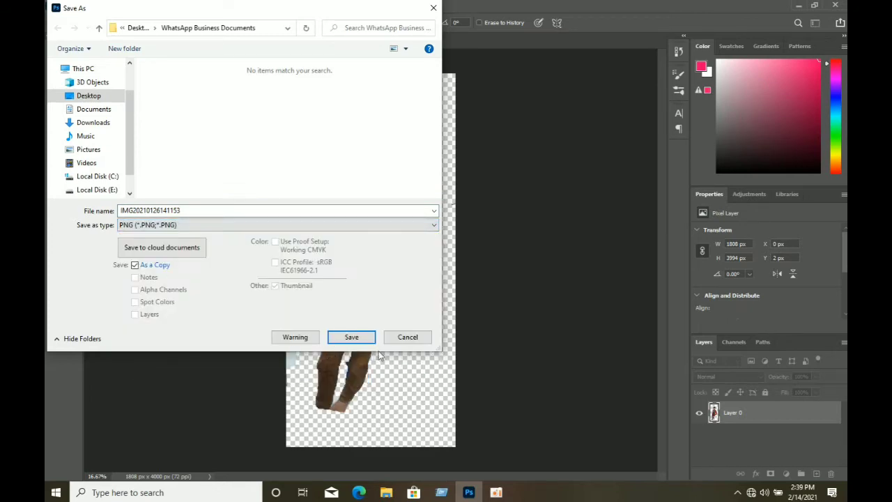
pyautogui.click(357, 337)
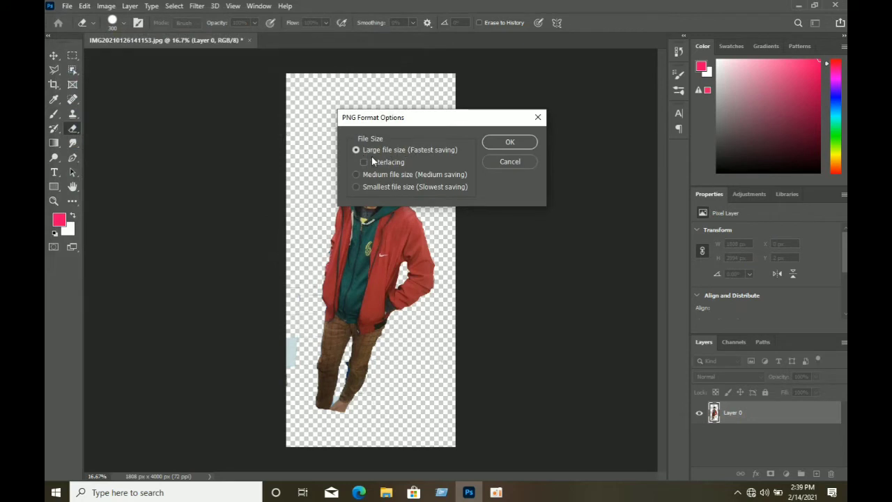
pyautogui.click(492, 142)
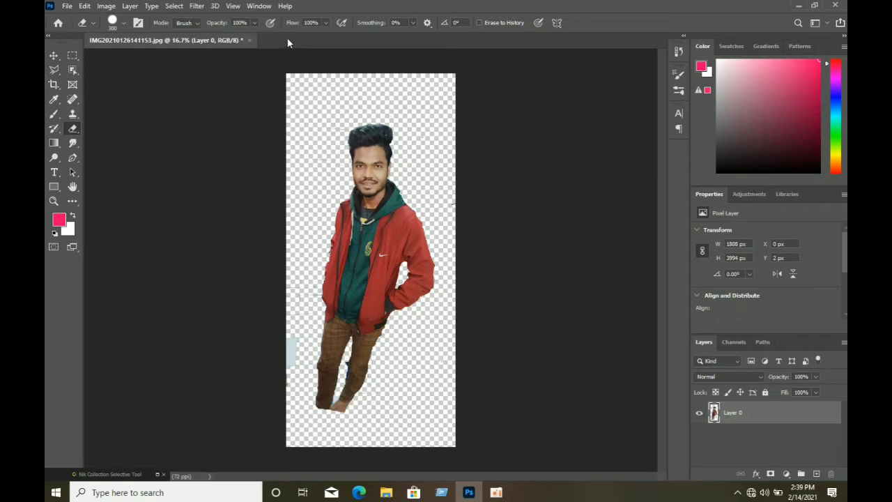
# - Close the cutout document without saving changes and bring up the New folder window on the desktop
pyautogui.click(248, 39)
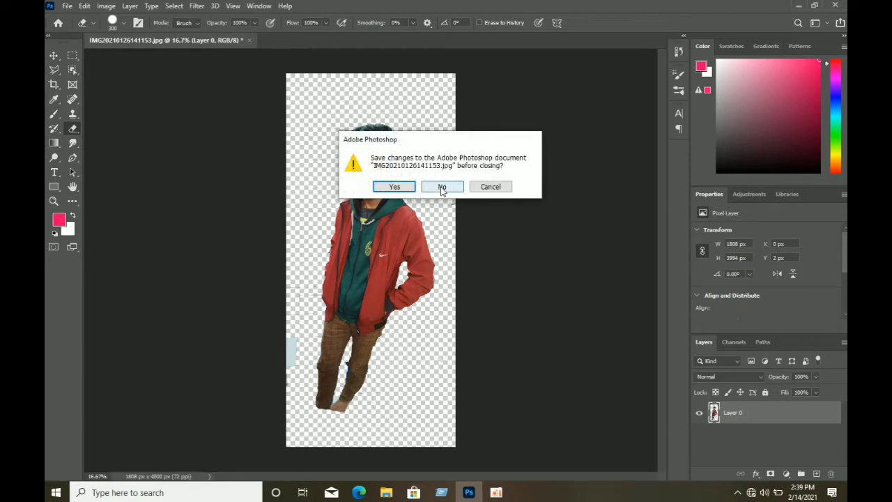
pyautogui.click(441, 186)
pyautogui.click(798, 5)
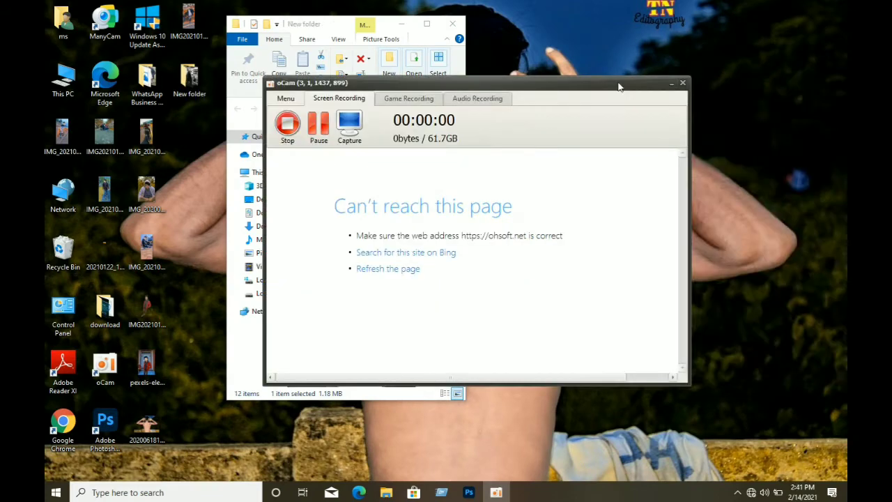
pyautogui.click(671, 83)
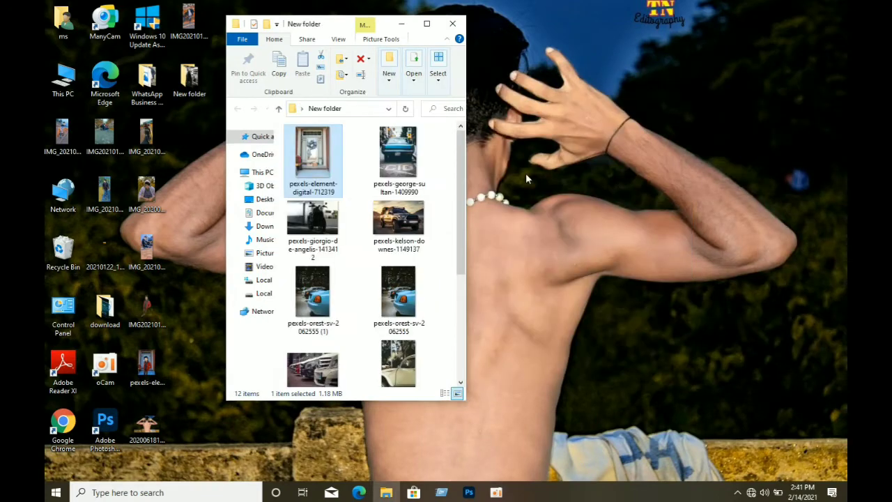
# - Preview the pexels-element-digital-712319 image, open it in Adobe Photoshop 2021 and collapse the Nik Collection Selective Tool
pyautogui.doubleClick(307, 173)
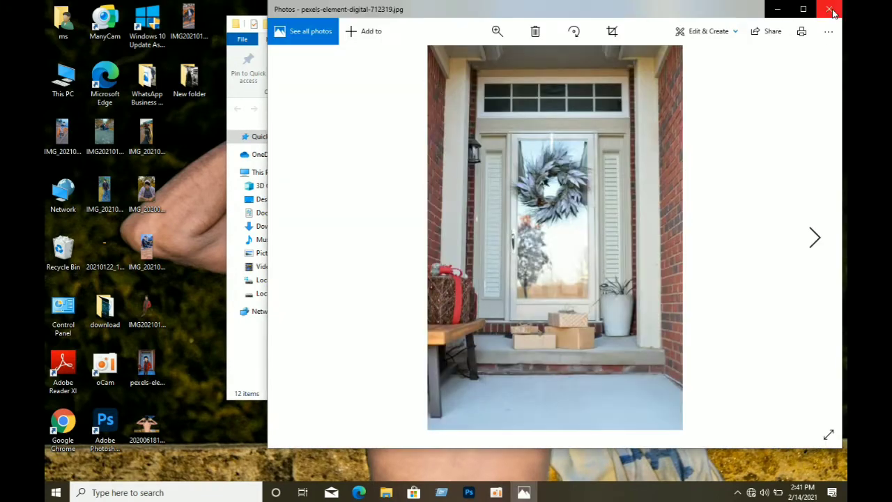
pyautogui.click(831, 14)
pyautogui.rightClick(318, 156)
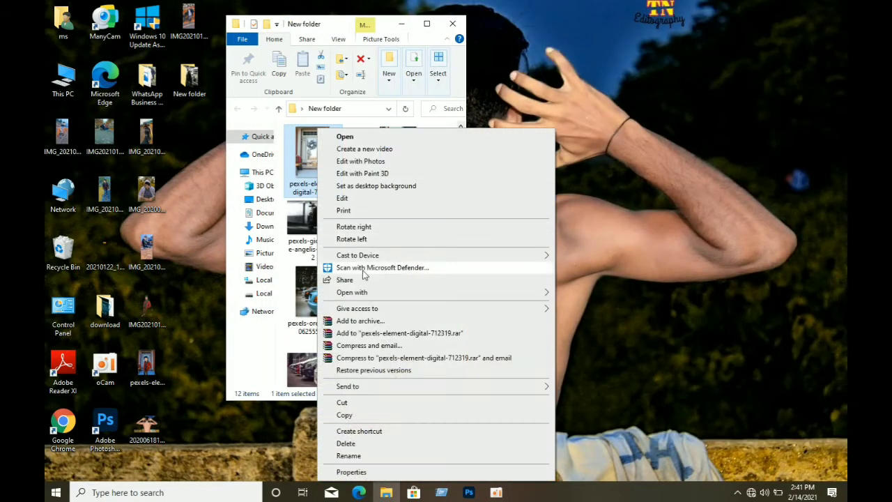
pyautogui.moveTo(361, 296)
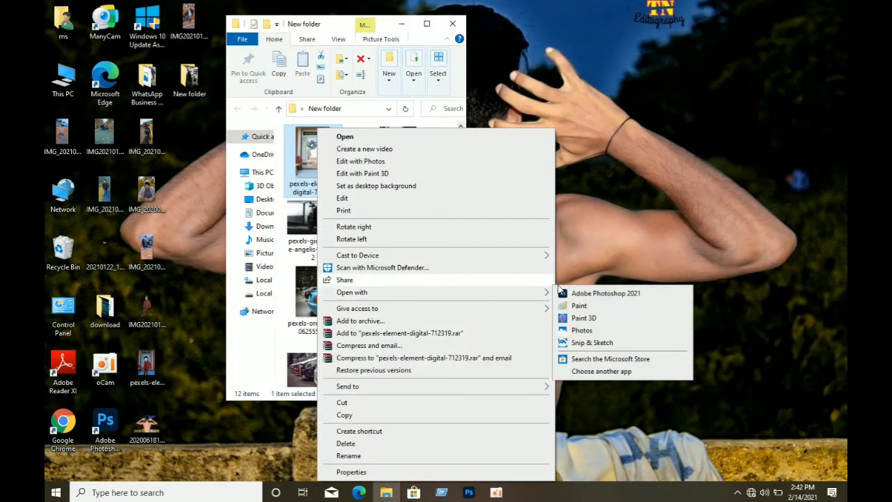
pyautogui.click(578, 293)
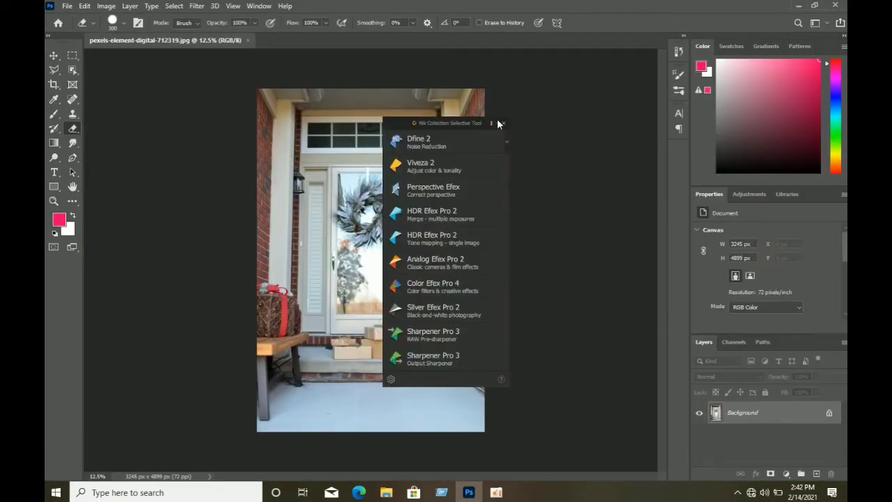
pyautogui.click(498, 122)
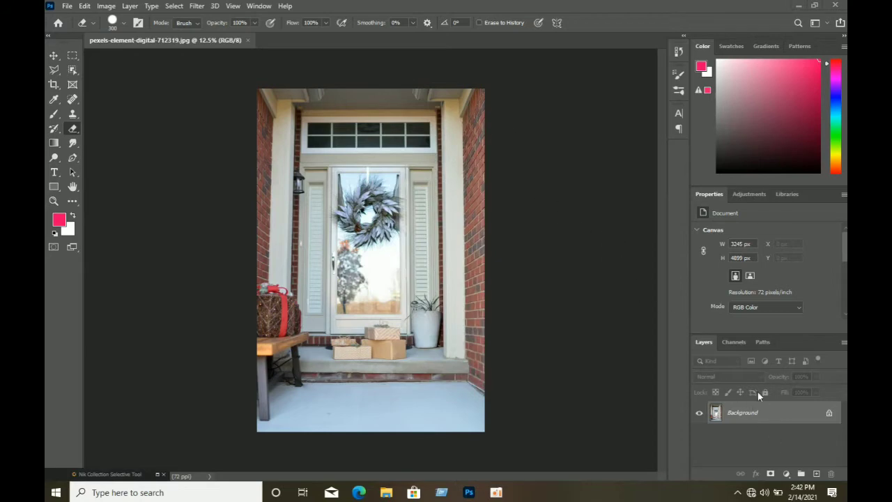
pyautogui.click(799, 6)
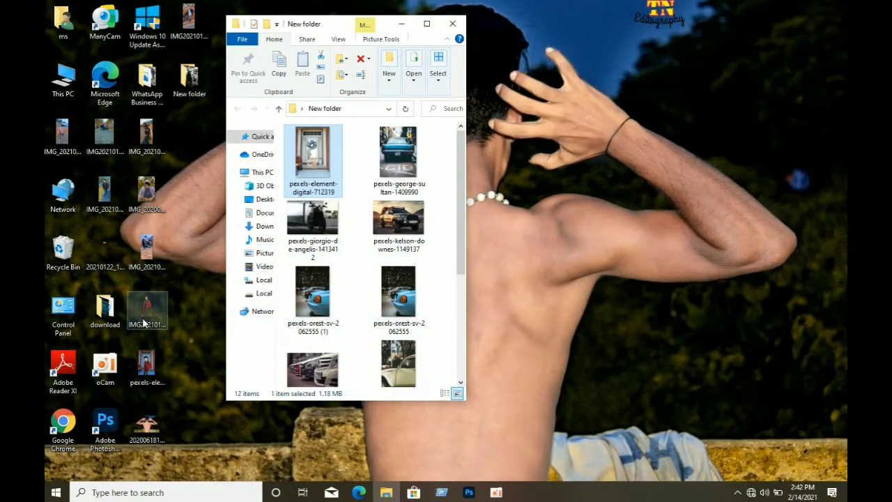
pyautogui.click(468, 492)
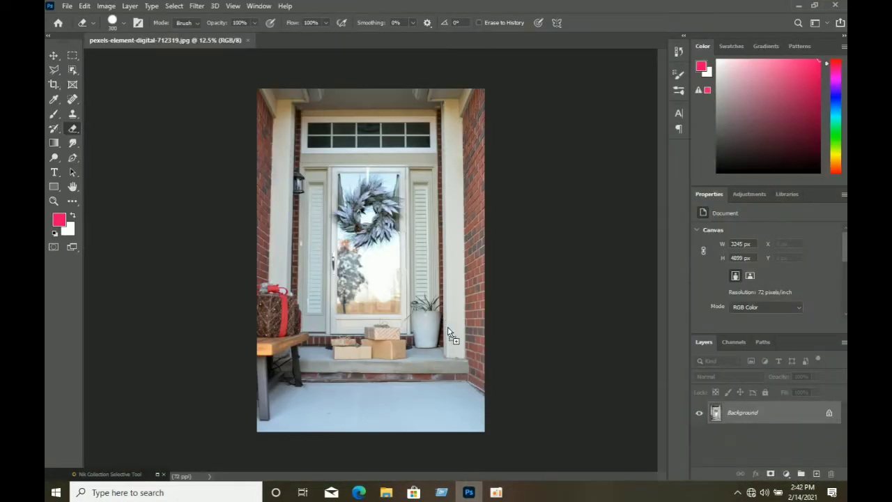
pyautogui.moveTo(469, 492); pyautogui.dragTo(437, 306)
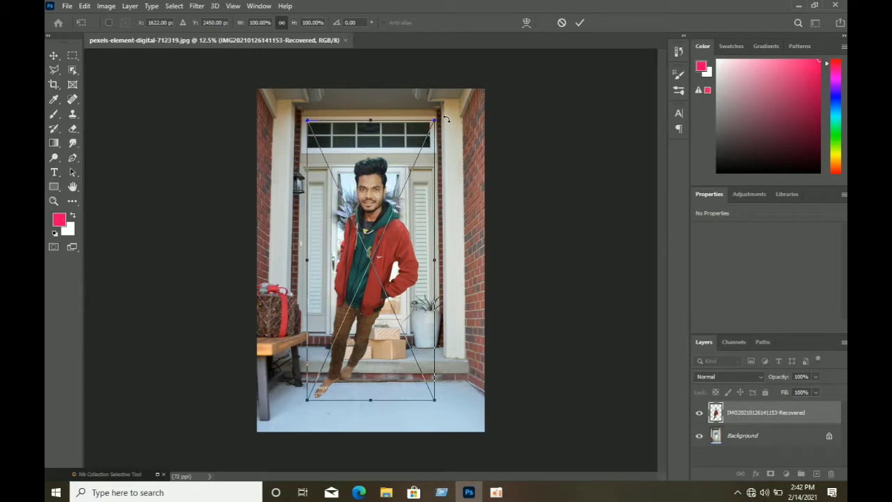
# - Rotate the placed man to -7.95°, scale him to 147.75% width and 136.31% height, and position him before the door
pyautogui.moveTo(444, 116); pyautogui.dragTo(424, 103)
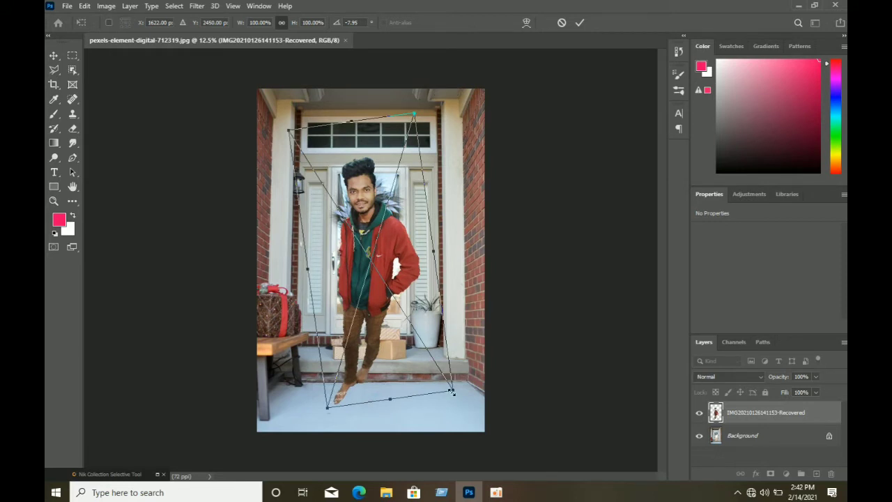
pyautogui.moveTo(451, 390); pyautogui.dragTo(503, 457)
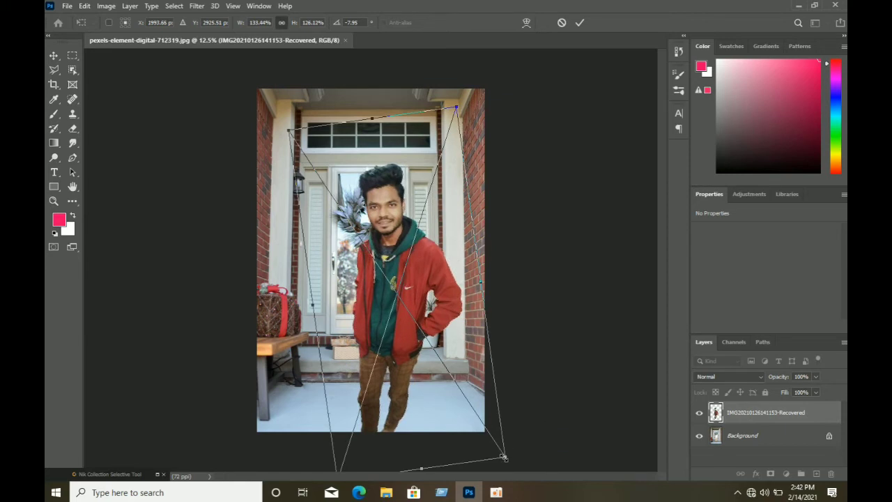
pyautogui.moveTo(450, 339)
pyautogui.mouseDown()
pyautogui.moveTo(439, 315)
pyautogui.moveTo(446, 337)
pyautogui.moveTo(434, 345)
pyautogui.moveTo(437, 329)
pyautogui.mouseUp()
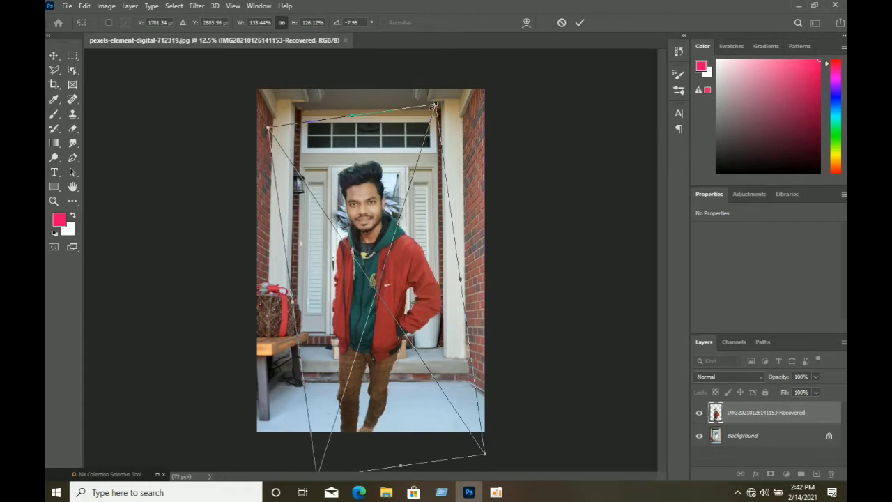
pyautogui.moveTo(433, 105); pyautogui.dragTo(448, 74)
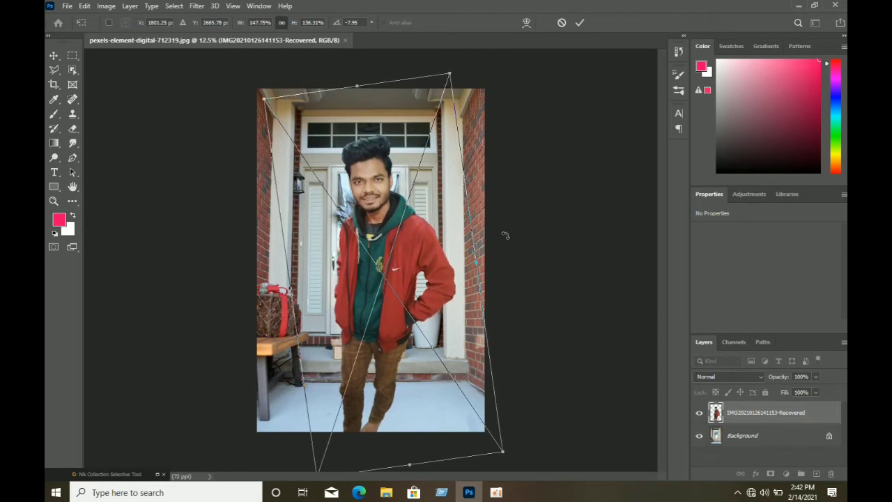
pyautogui.moveTo(450, 240); pyautogui.dragTo(450, 255)
pyautogui.press('Return')
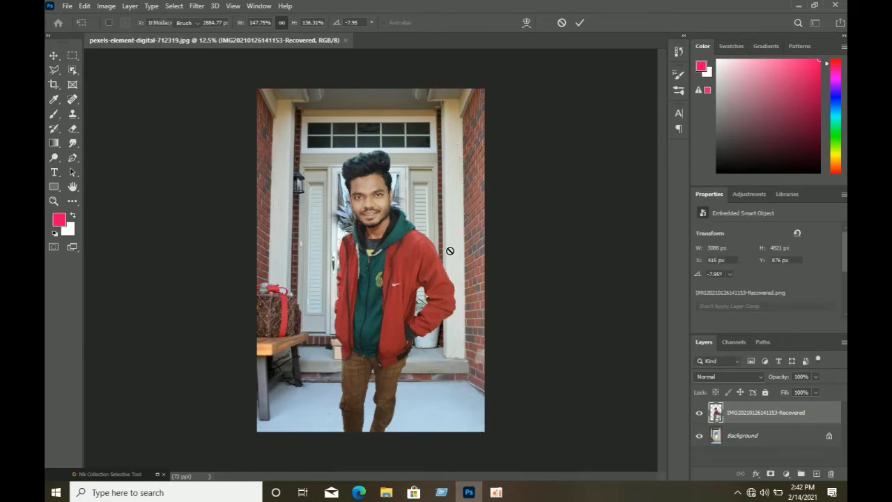
# - Commit the man's placement and merge his cutout layer down into the Background layer
pyautogui.press('e')
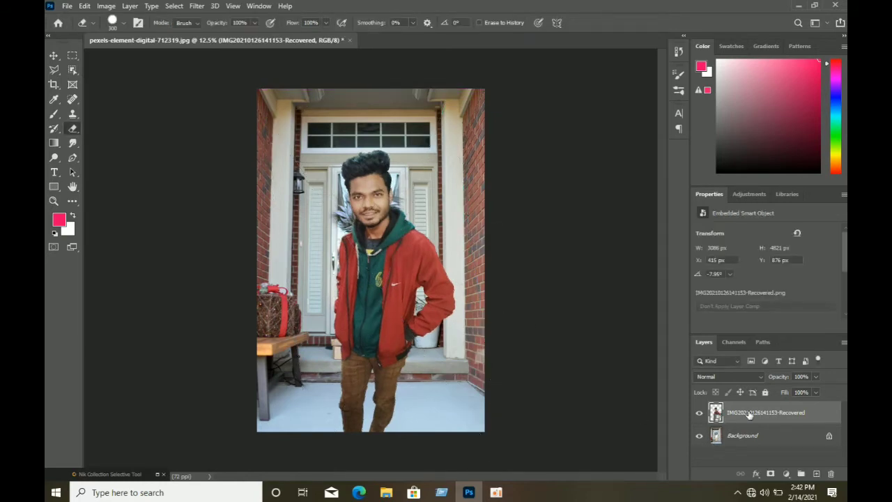
pyautogui.rightClick(749, 413)
pyautogui.click(624, 342)
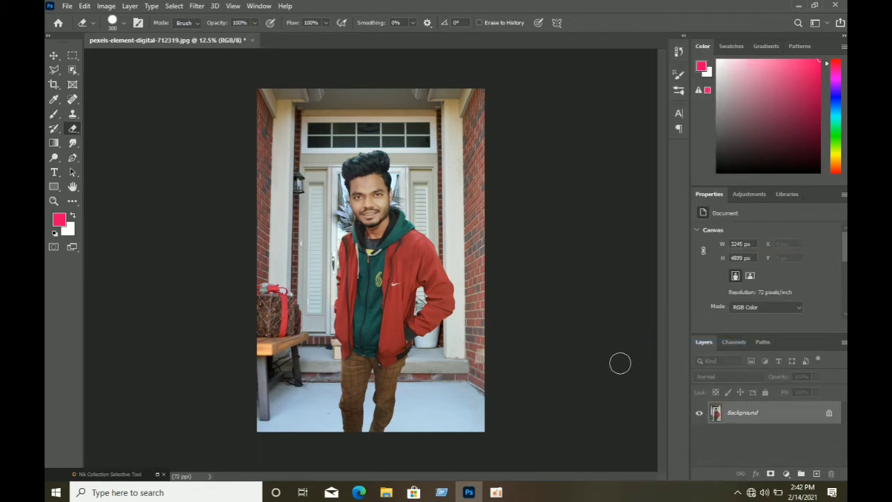
# - Launch Color Efex Pro 4 from the Nik Collection and stack the Foliage filter, method 1, with the Dark Contrasts filter
pyautogui.click(196, 7)
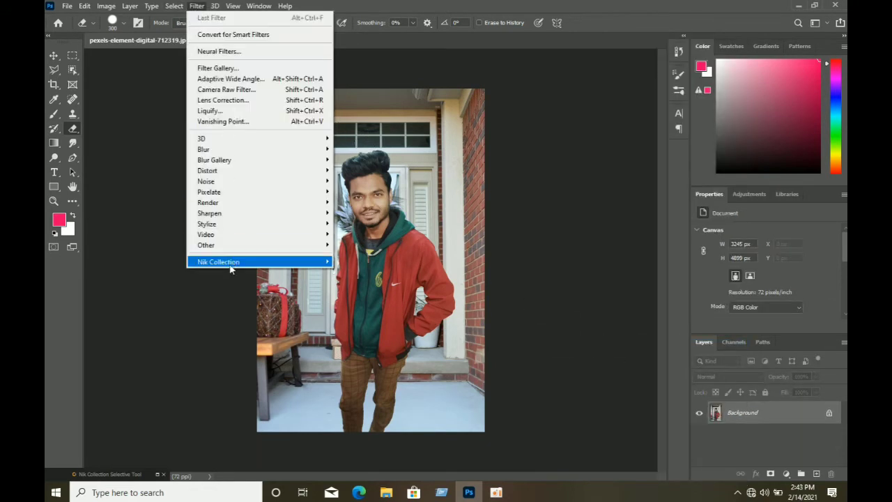
pyautogui.moveTo(235, 262)
pyautogui.click(363, 273)
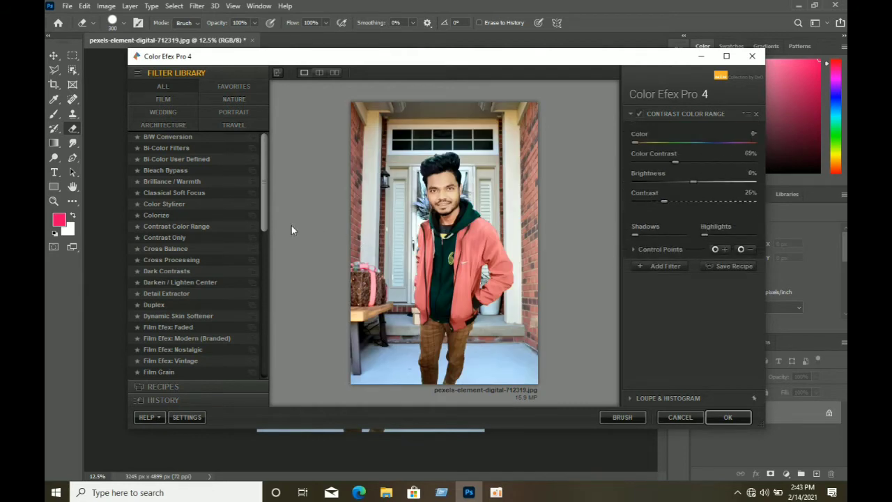
pyautogui.scroll(-3, 174, 286)
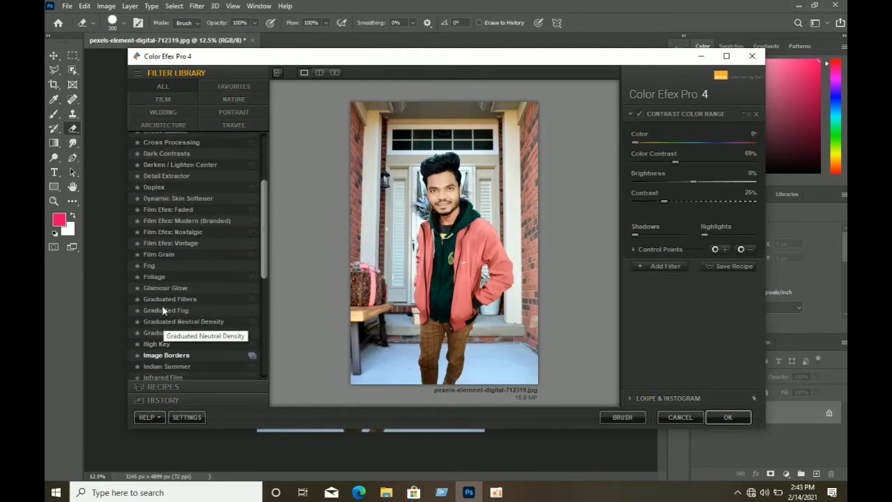
pyautogui.click(160, 279)
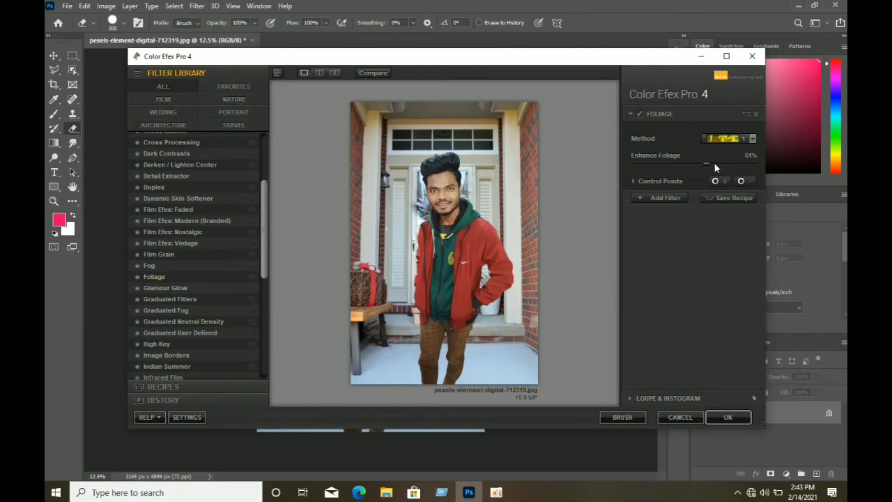
pyautogui.click(664, 199)
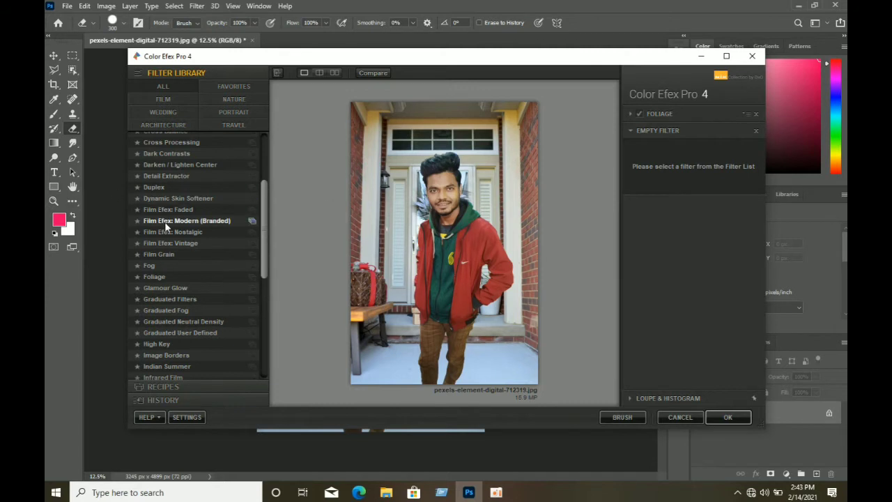
pyautogui.click(165, 154)
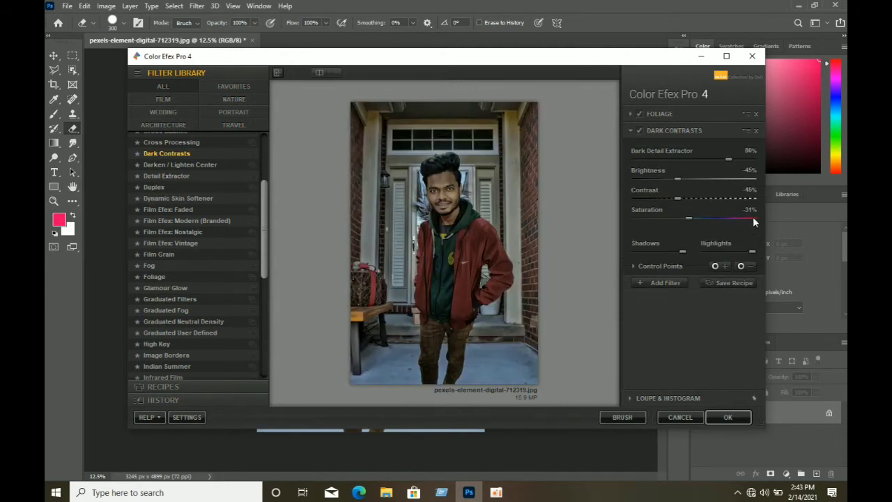
# - Add a third filter, replacing a trial Indian Summer with Photo Stylizer (Varitone, style 1, 28% strength), and apply the whole filter stack
pyautogui.click(668, 282)
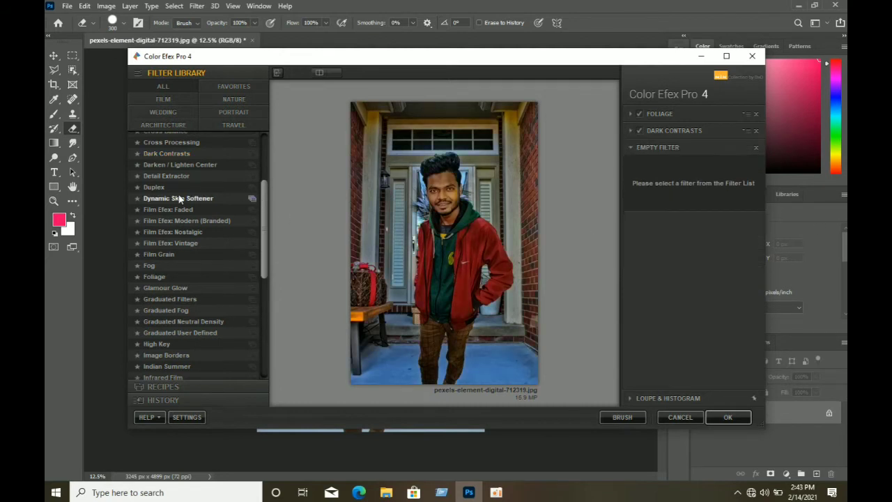
pyautogui.scroll(-1, 175, 239)
pyautogui.click(179, 333)
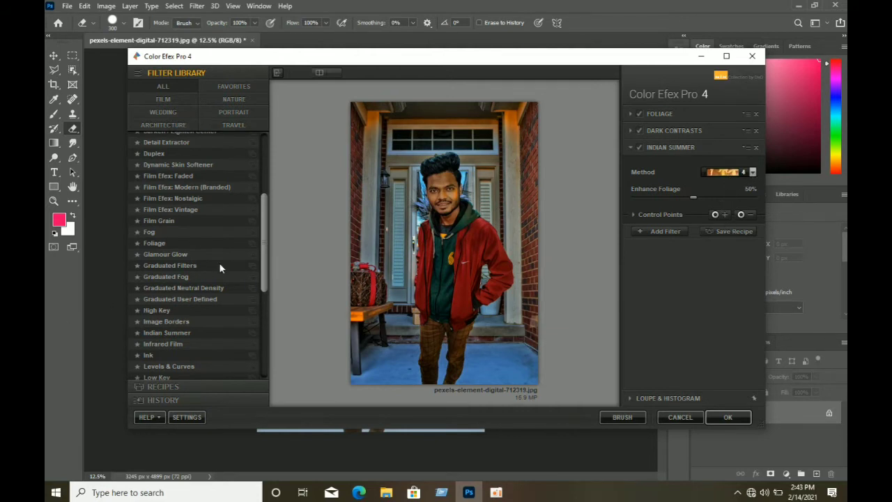
pyautogui.scroll(-1, 224, 277)
pyautogui.scroll(-3, 224, 277)
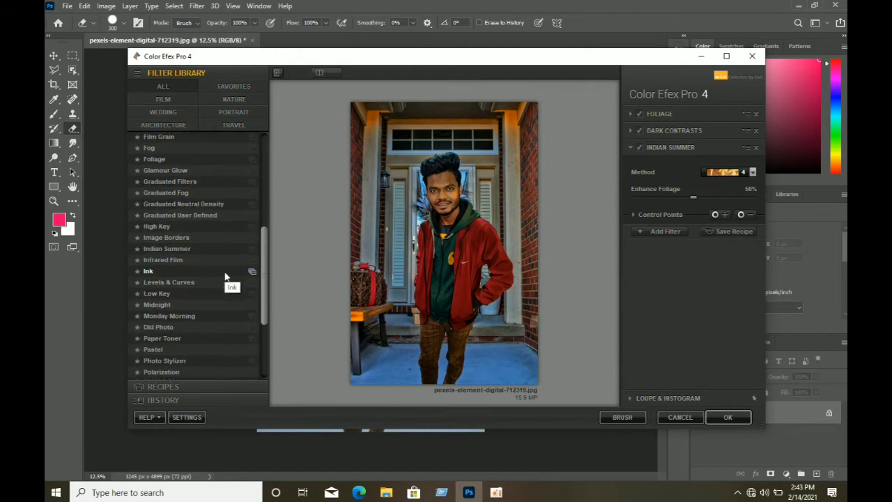
pyautogui.click(174, 361)
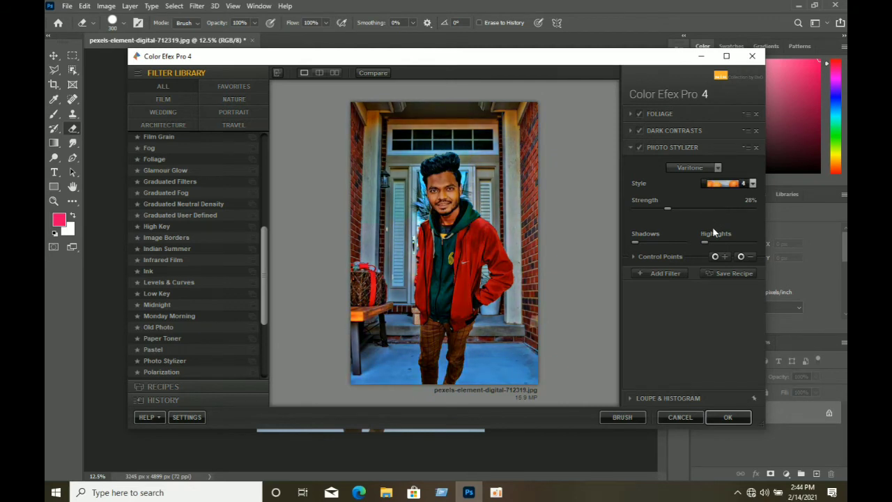
pyautogui.press('Down')
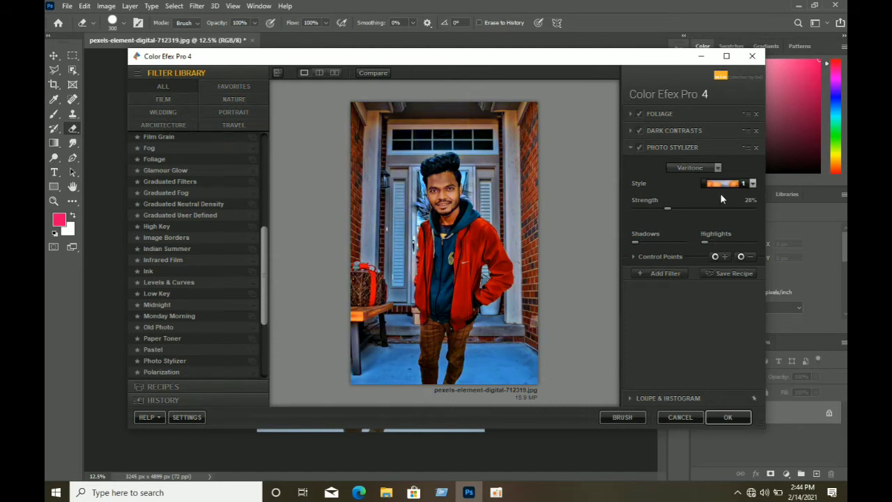
pyautogui.click(730, 419)
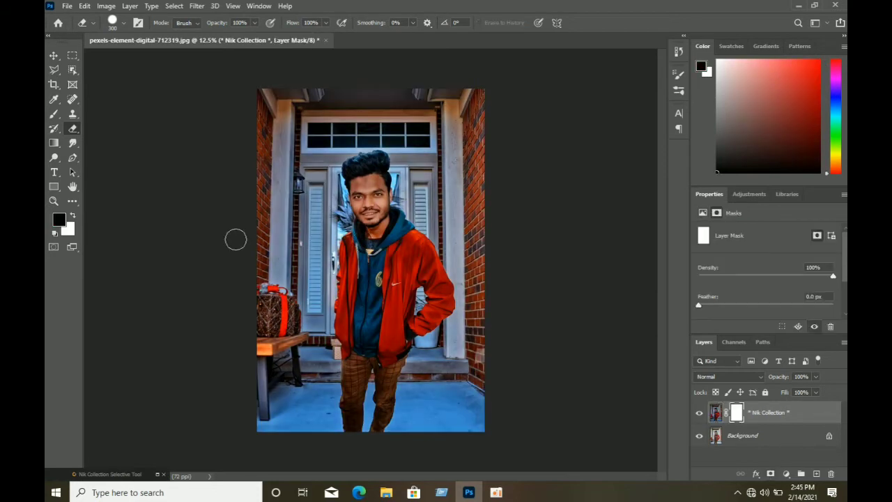
# - Paint black over the man's face on the Nik Collection layer mask with a soft 60 px brush to hide the filter effect there
pyautogui.click(52, 117)
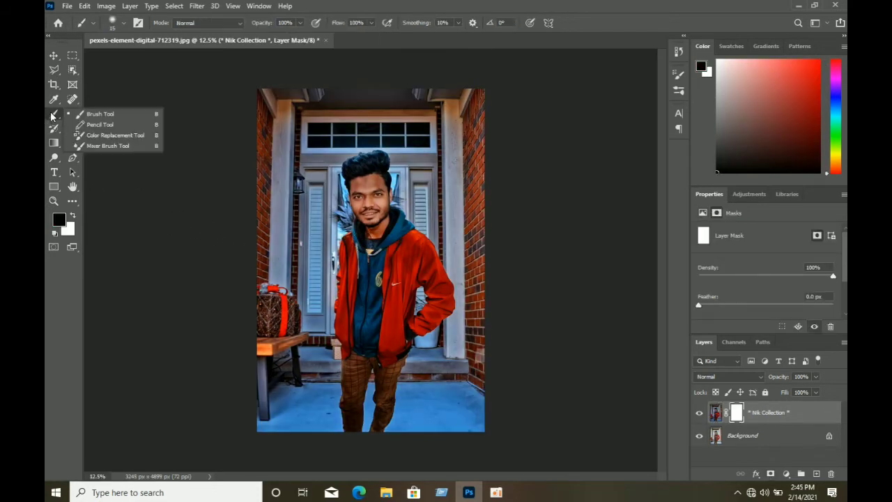
pyautogui.click(91, 115)
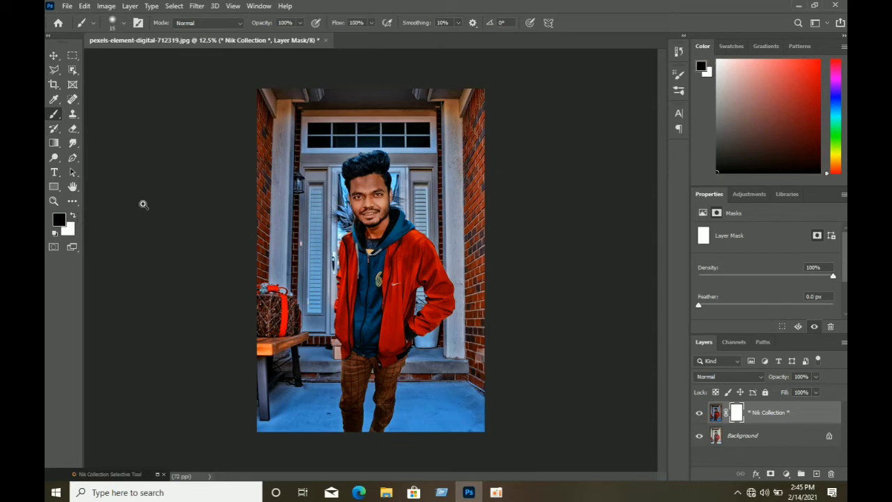
pyautogui.scroll(6, 372, 183)
pyautogui.press(']')
pyautogui.press(']')
pyautogui.press(']')
pyautogui.press(']')
pyautogui.press(']')
pyautogui.press(']')
pyautogui.press(']')
pyautogui.press(']')
pyautogui.moveTo(222, 124)
pyautogui.mouseDown()
pyautogui.moveTo(404, 72)
pyautogui.moveTo(222, 230)
pyautogui.moveTo(209, 300)
pyautogui.moveTo(238, 189)
pyautogui.moveTo(443, 202)
pyautogui.moveTo(522, 189)
pyautogui.moveTo(502, 293)
pyautogui.moveTo(456, 251)
pyautogui.moveTo(324, 277)
pyautogui.moveTo(432, 321)
pyautogui.moveTo(254, 307)
pyautogui.moveTo(314, 349)
pyautogui.moveTo(232, 324)
pyautogui.moveTo(383, 400)
pyautogui.moveTo(435, 387)
pyautogui.mouseUp()
pyautogui.scroll(-3, 390, 342)
pyautogui.moveTo(355, 349)
pyautogui.mouseDown()
pyautogui.moveTo(498, 337)
pyautogui.moveTo(440, 447)
pyautogui.moveTo(339, 436)
pyautogui.moveTo(389, 388)
pyautogui.moveTo(439, 415)
pyautogui.mouseUp()
pyautogui.keyDown('alt'); pyautogui.click(304, 228); pyautogui.keyUp('alt')
pyautogui.keyDown('alt'); pyautogui.click(359, 226); pyautogui.keyUp('alt')
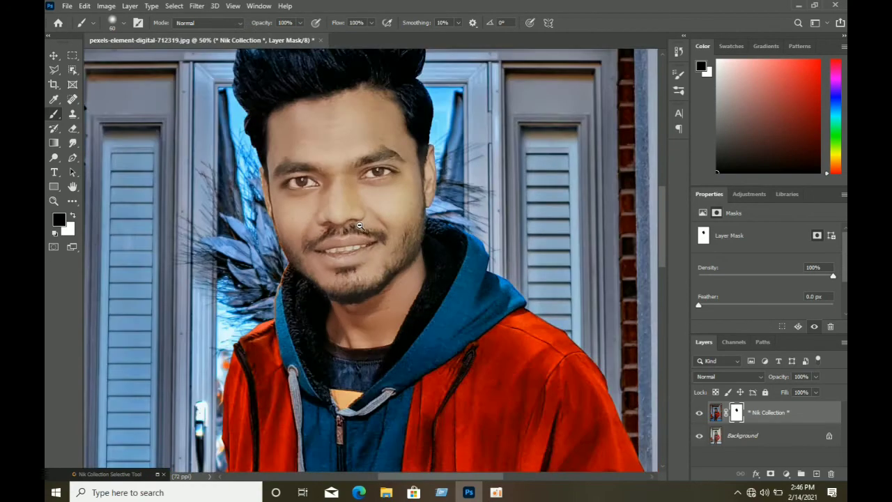
pyautogui.keyDown('alt'); pyautogui.click(359, 226); pyautogui.keyUp('alt')
# - Merge the Nik Collection layer down and duplicate the resulting Background layer
pyautogui.rightClick(810, 422)
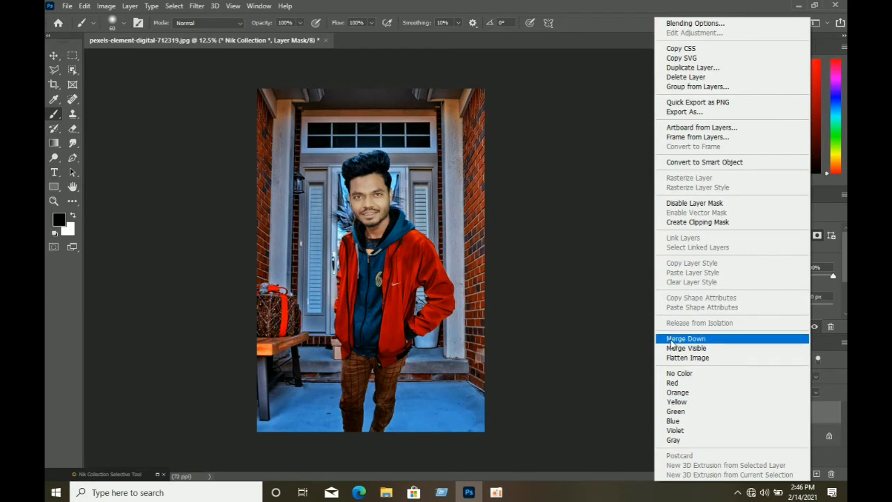
pyautogui.click(672, 340)
pyautogui.moveTo(804, 427); pyautogui.dragTo(817, 475)
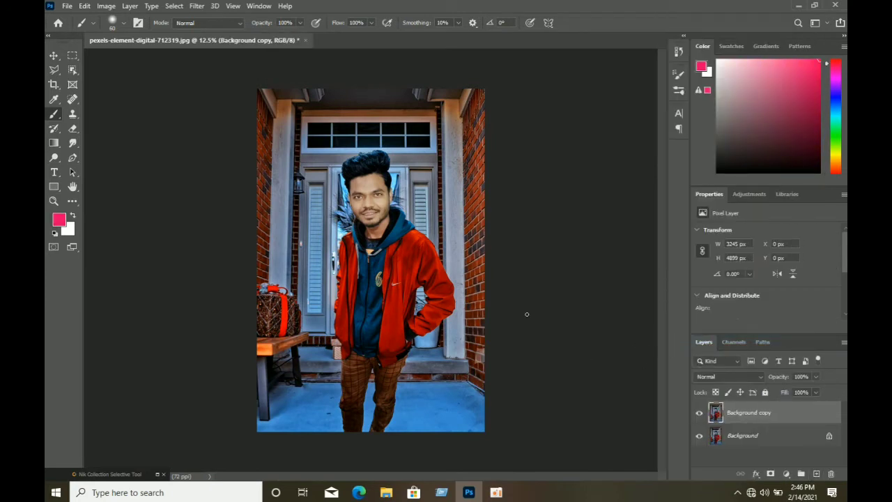
# - Set up the Smudge tool with the 25 px splatter brush tip and reduce its spacing to 1%
pyautogui.rightClick(74, 143)
pyautogui.click(105, 164)
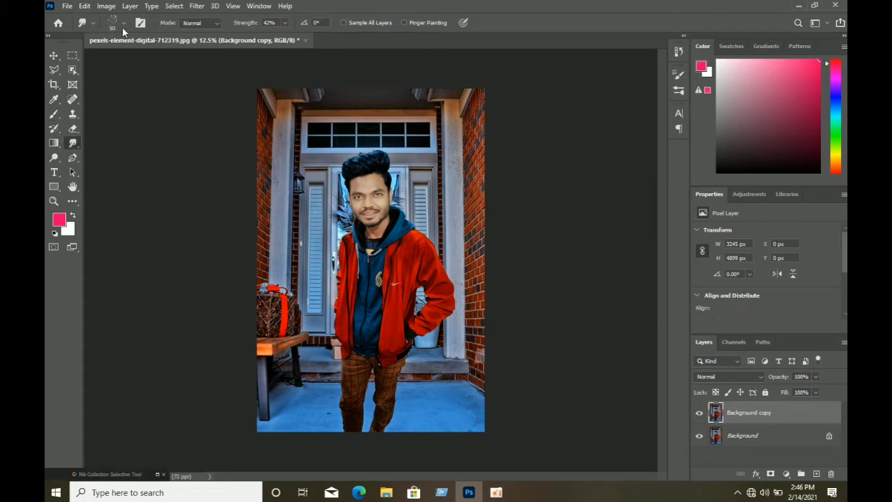
pyautogui.click(140, 25)
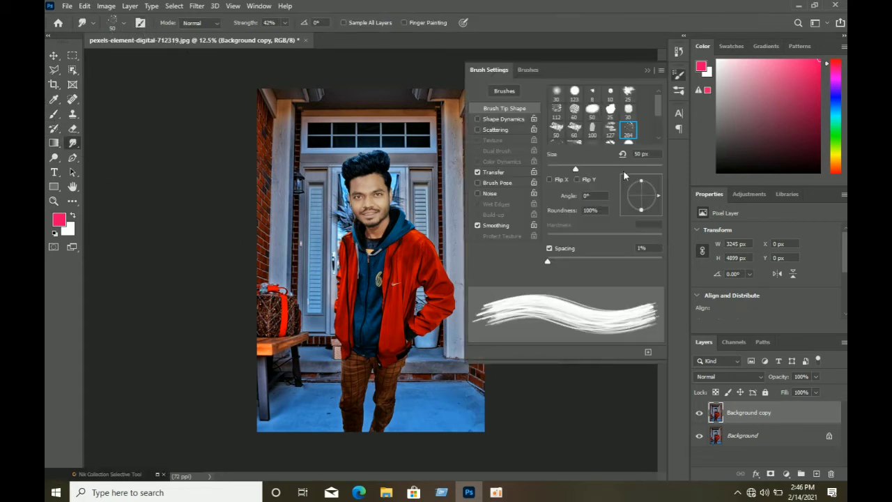
pyautogui.click(628, 92)
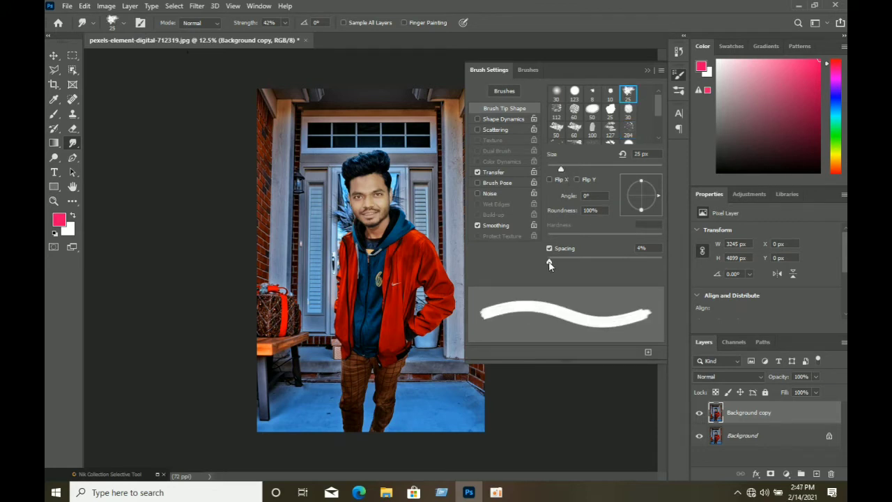
pyautogui.click(647, 72)
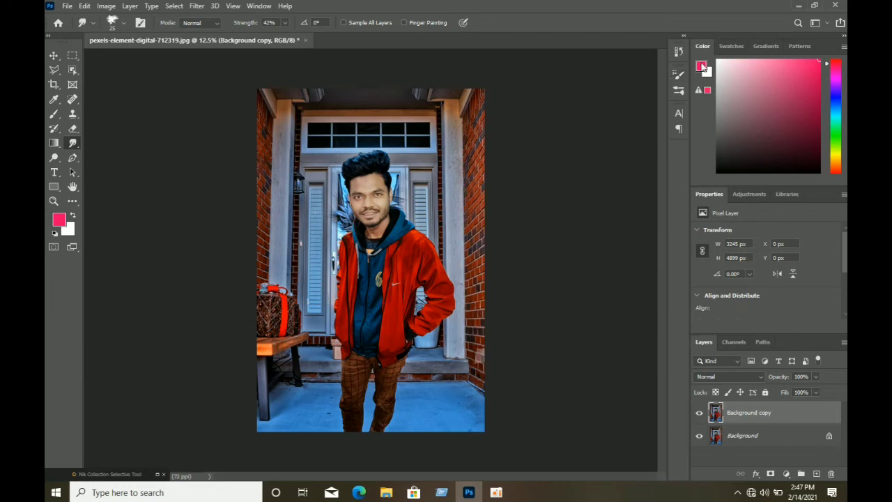
# - Smudge the front and viewer's-left part of the man's hair upward at 28% strength, using brush sizes of 70 and 60 px
pyautogui.keyDown('ctrl'); pyautogui.click(375, 170); pyautogui.keyUp('ctrl')
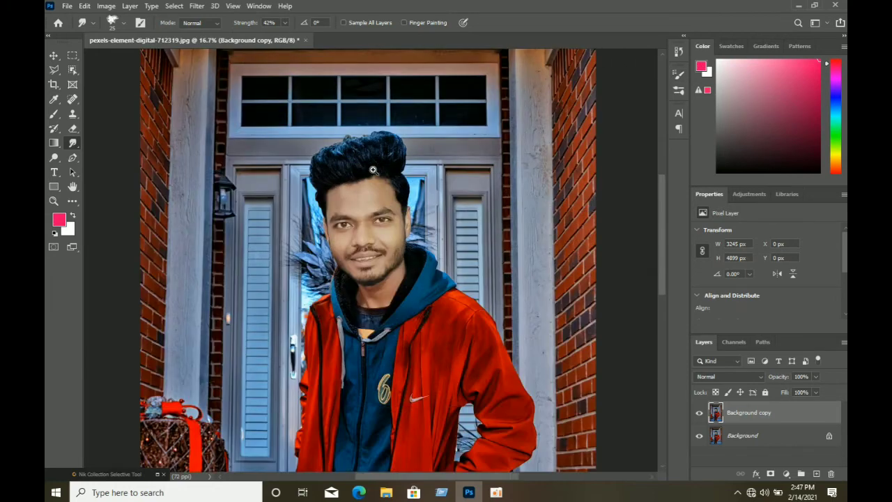
pyautogui.press(']')
pyautogui.press(']')
pyautogui.press(']')
pyautogui.press(']')
pyautogui.press(']')
pyautogui.press(']')
pyautogui.press(']')
pyautogui.moveTo(246, 25); pyautogui.dragTo(237, 26)
pyautogui.moveTo(183, 303); pyautogui.dragTo(161, 234)
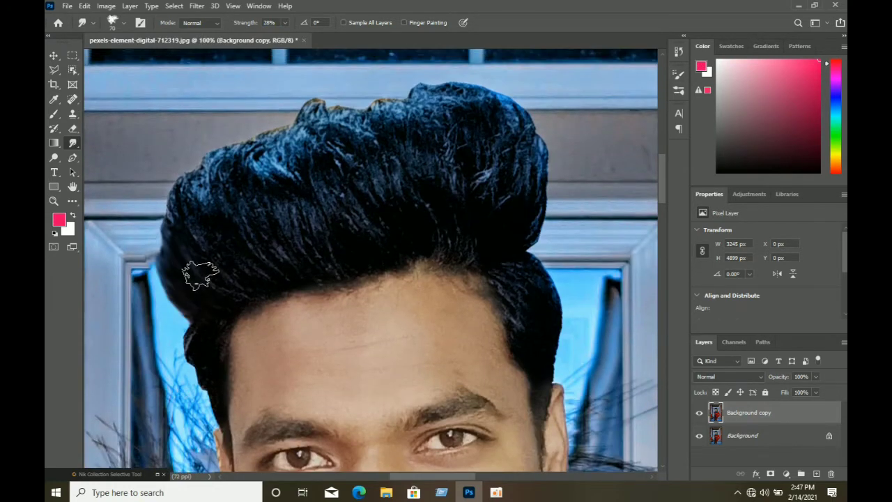
pyautogui.press('[')
pyautogui.moveTo(221, 285); pyautogui.dragTo(169, 177)
pyautogui.moveTo(213, 205); pyautogui.dragTo(223, 144)
pyautogui.moveTo(177, 209); pyautogui.dragTo(166, 182)
pyautogui.moveTo(280, 255); pyautogui.dragTo(276, 120)
pyautogui.moveTo(340, 270)
pyautogui.mouseDown()
pyautogui.moveTo(277, 167)
pyautogui.moveTo(240, 129)
pyautogui.mouseUp()
pyautogui.moveTo(381, 253)
pyautogui.mouseDown()
pyautogui.moveTo(283, 137)
pyautogui.moveTo(219, 130)
pyautogui.mouseUp()
pyautogui.moveTo(362, 180); pyautogui.dragTo(316, 104)
pyautogui.moveTo(299, 142); pyautogui.dragTo(252, 120)
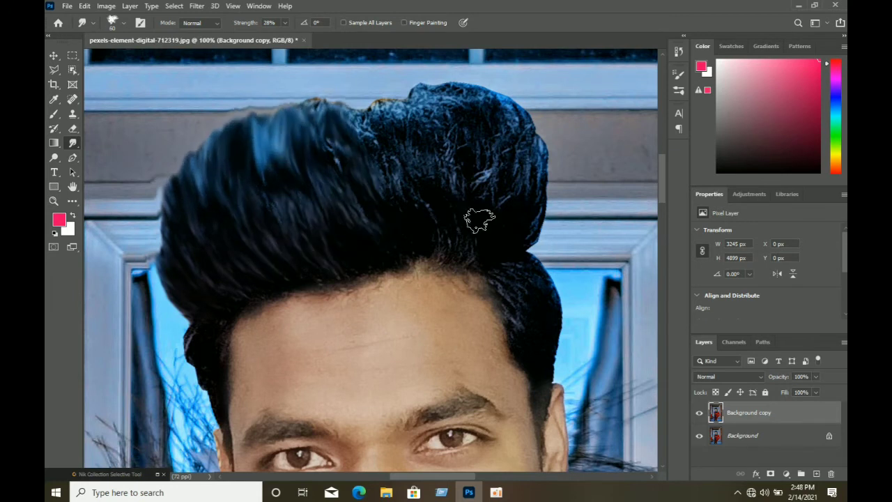
# - Smudge the middle and viewer's-right part of the hair and refine its side edges, reducing the brush to 50 px
pyautogui.moveTo(478, 220)
pyautogui.mouseDown()
pyautogui.moveTo(409, 234)
pyautogui.moveTo(358, 111)
pyautogui.mouseUp()
pyautogui.moveTo(435, 174); pyautogui.dragTo(383, 98)
pyautogui.moveTo(467, 217); pyautogui.dragTo(439, 131)
pyautogui.moveTo(337, 157); pyautogui.dragTo(364, 99)
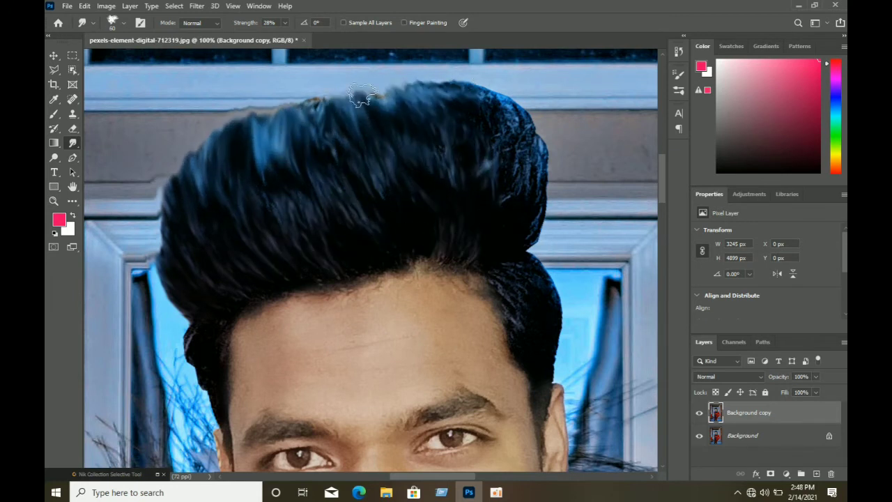
pyautogui.moveTo(519, 185)
pyautogui.mouseDown()
pyautogui.moveTo(467, 97)
pyautogui.moveTo(540, 127)
pyautogui.mouseUp()
pyautogui.moveTo(533, 249)
pyautogui.mouseDown()
pyautogui.moveTo(541, 414)
pyautogui.moveTo(537, 275)
pyautogui.mouseUp()
pyautogui.moveTo(177, 324)
pyautogui.mouseDown()
pyautogui.moveTo(159, 225)
pyautogui.moveTo(173, 189)
pyautogui.moveTo(239, 123)
pyautogui.mouseUp()
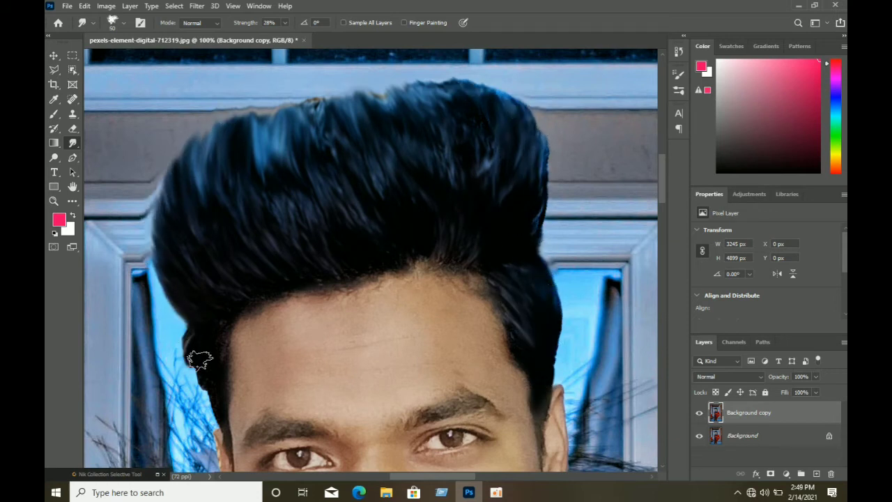
pyautogui.moveTo(198, 358)
pyautogui.mouseDown()
pyautogui.moveTo(220, 410)
pyautogui.moveTo(206, 398)
pyautogui.mouseUp()
pyautogui.moveTo(269, 187); pyautogui.dragTo(265, 159)
pyautogui.moveTo(426, 106); pyautogui.dragTo(385, 98)
# - Switch the Smudge tool to the 284 px dotted bristle tip, sized at 125 px, and pull strands out along the hair's outer edge
pyautogui.click(678, 74)
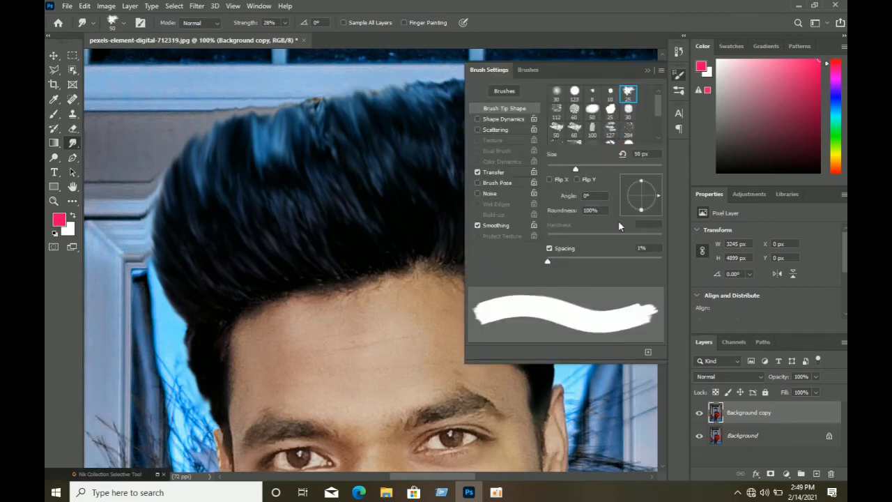
pyautogui.click(628, 129)
pyautogui.click(678, 75)
pyautogui.moveTo(293, 115); pyautogui.dragTo(220, 128)
pyautogui.moveTo(151, 192)
pyautogui.mouseDown()
pyautogui.moveTo(216, 126)
pyautogui.moveTo(358, 101)
pyautogui.moveTo(303, 129)
pyautogui.moveTo(387, 108)
pyautogui.moveTo(561, 167)
pyautogui.moveTo(498, 185)
pyautogui.moveTo(439, 115)
pyautogui.moveTo(286, 91)
pyautogui.moveTo(251, 174)
pyautogui.mouseUp()
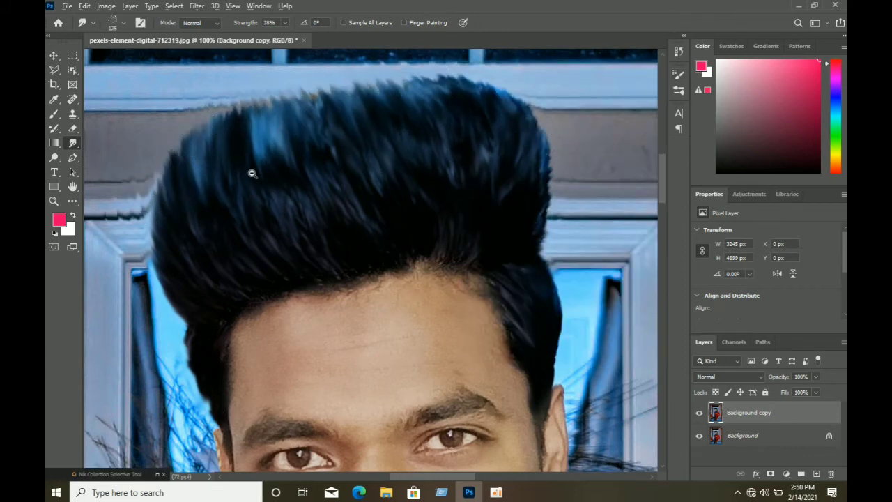
# - Merge the smudged Background copy layer down into the Background
pyautogui.scroll(-6, 324, 244)
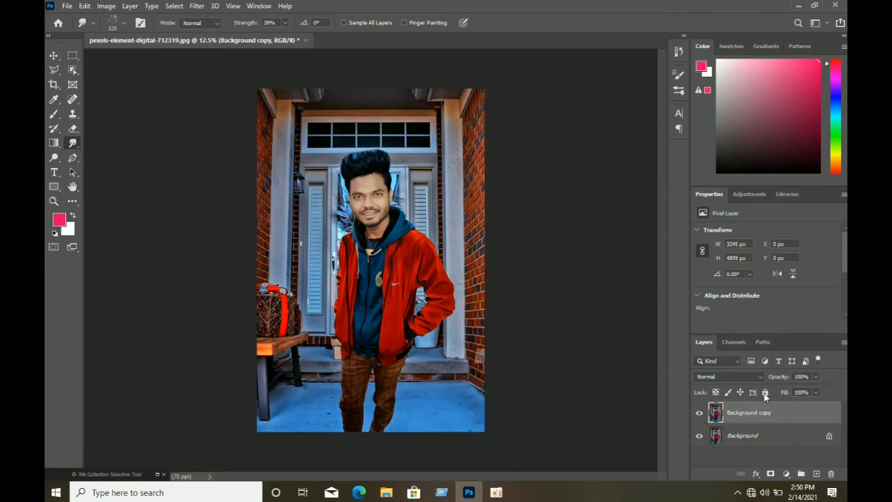
pyautogui.rightClick(766, 416)
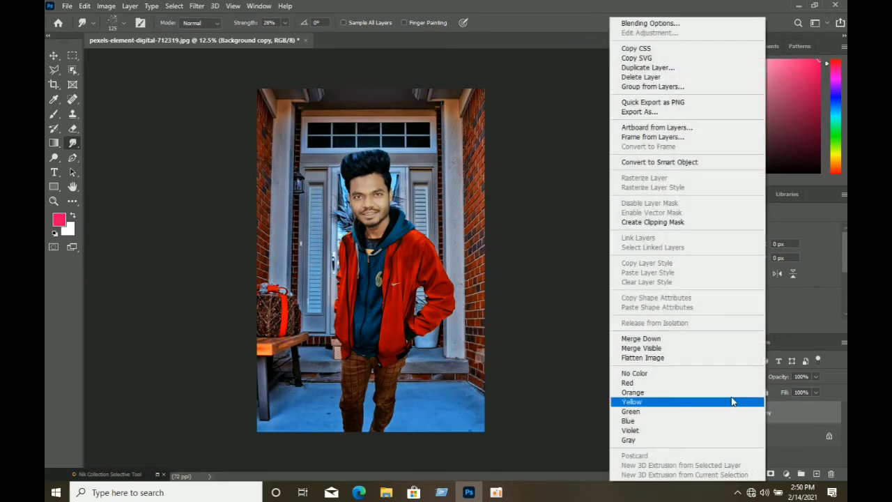
pyautogui.click(648, 339)
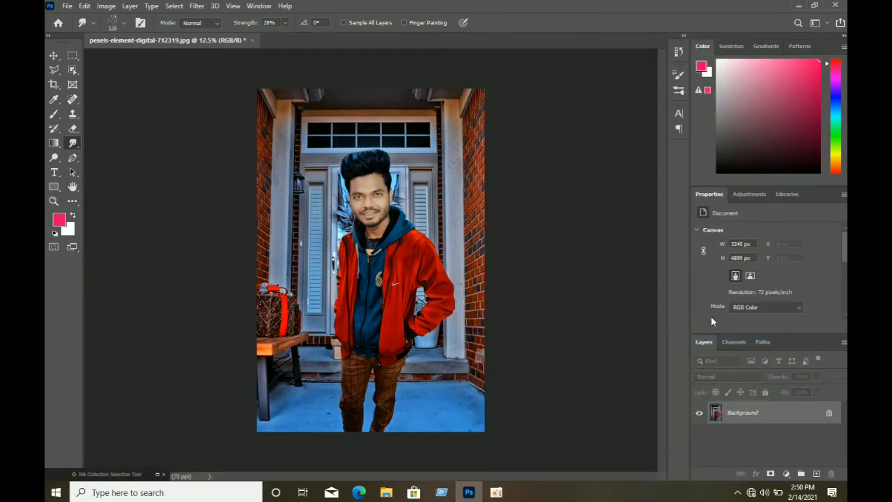
# - Apply Reduce Noise to the Background at strength 8, with 60% preserve details, 45% colour noise reduction and 25% sharpening
pyautogui.click(196, 6)
pyautogui.moveTo(306, 181)
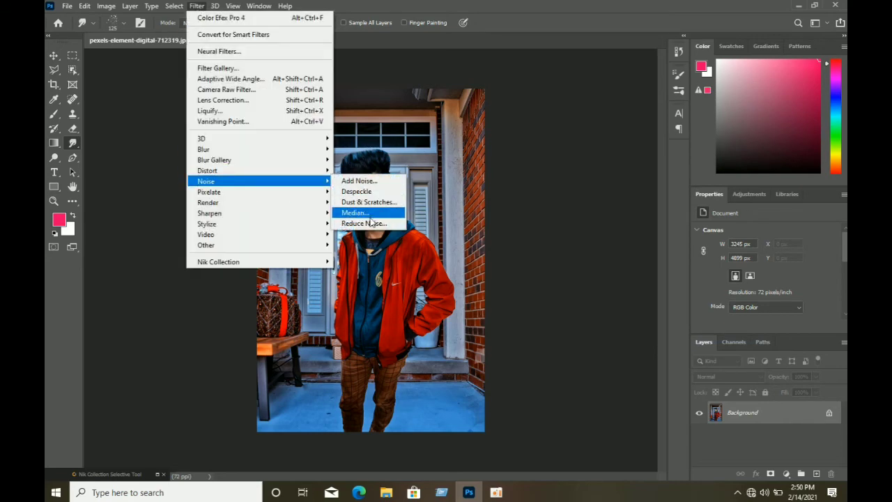
pyautogui.click(369, 223)
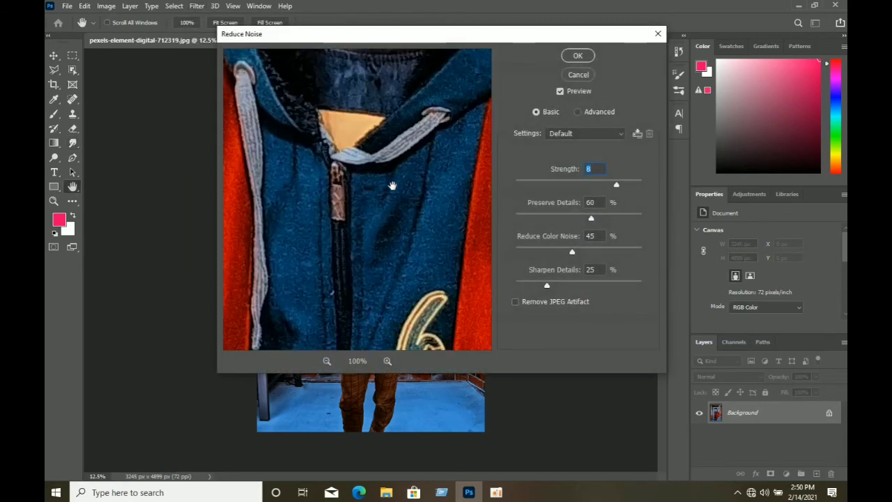
pyautogui.click(569, 56)
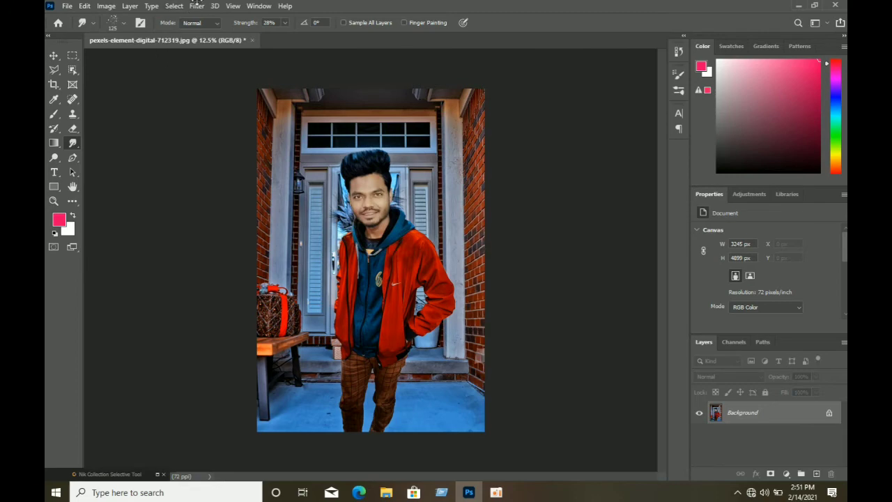
# - Sharpen the whole Background image with the Unsharp Mask filter
pyautogui.click(197, 6)
pyautogui.moveTo(217, 215)
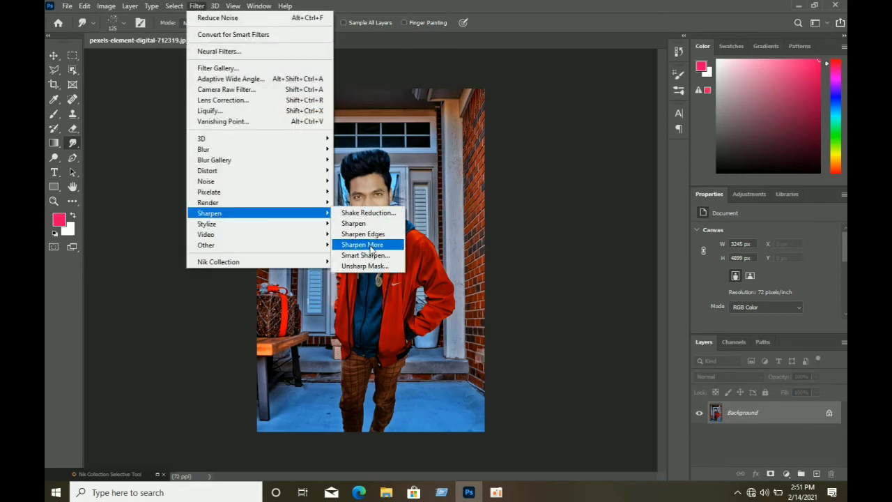
pyautogui.click(364, 266)
pyautogui.click(499, 87)
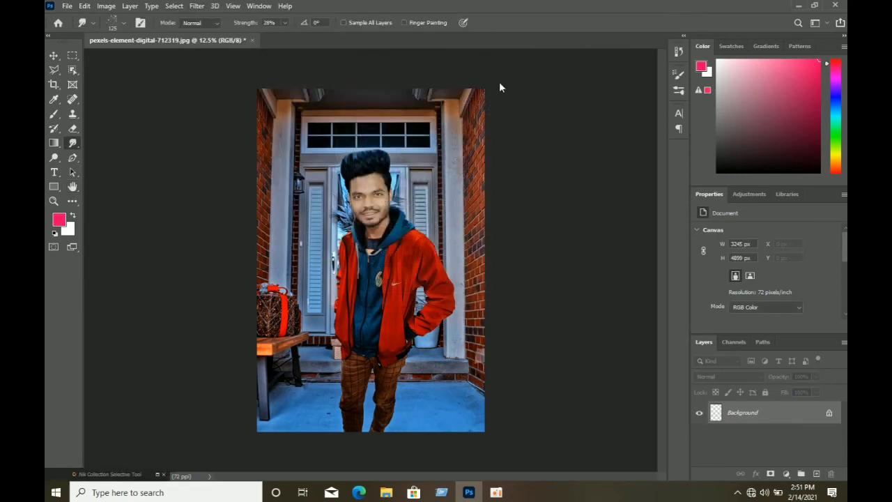
# - Replace the existing Color Efex Pro 4 filter stack with Contrast Color Range at 69% color contrast and 25% contrast, and apply it
pyautogui.click(197, 7)
pyautogui.moveTo(223, 262)
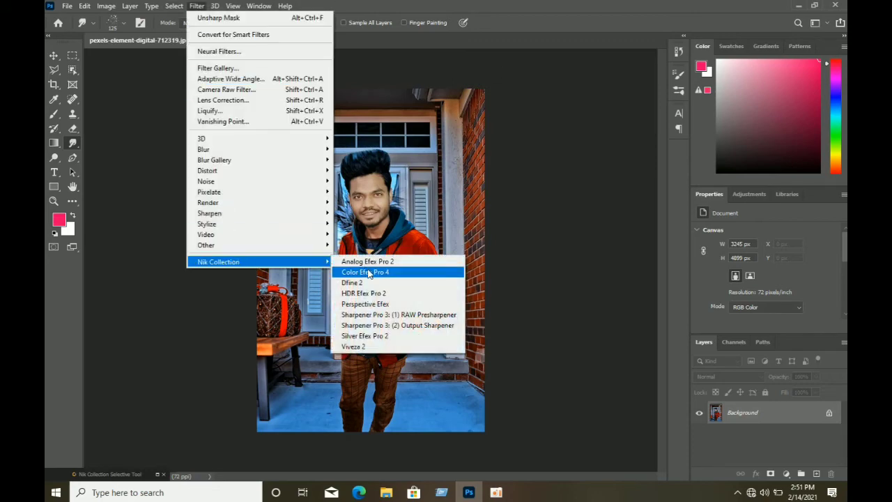
pyautogui.click(367, 273)
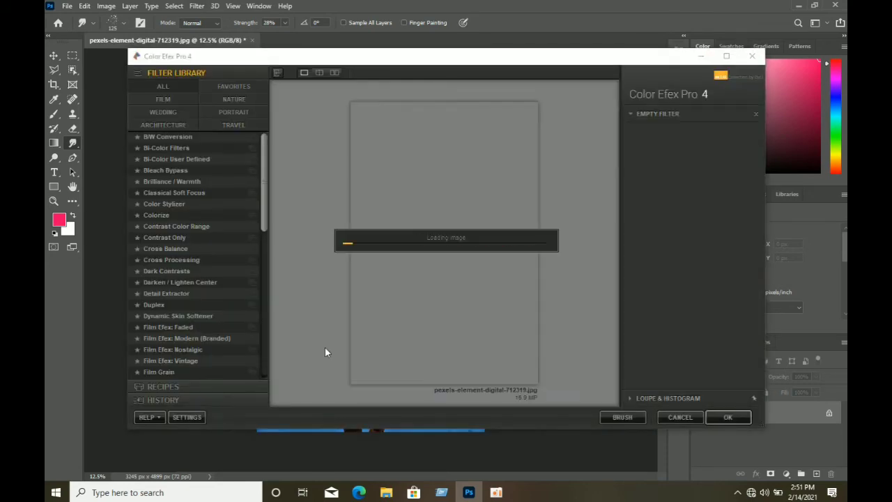
pyautogui.click(756, 113)
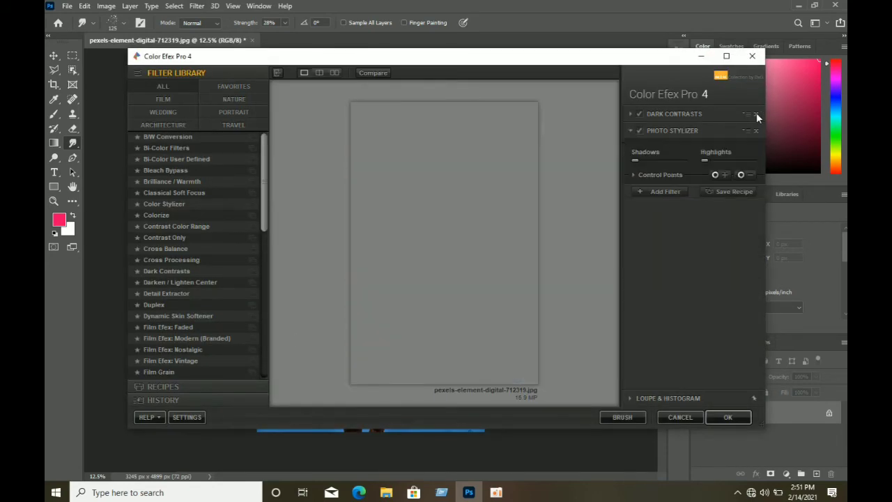
pyautogui.click(755, 113)
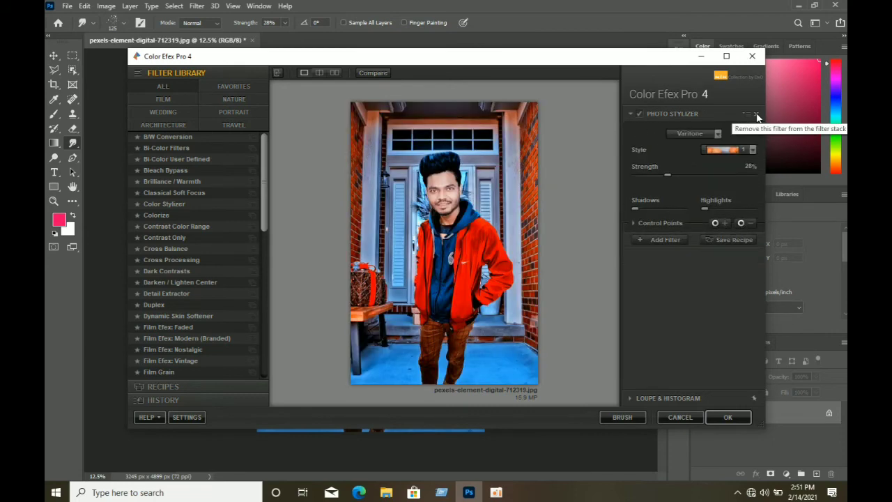
pyautogui.click(756, 115)
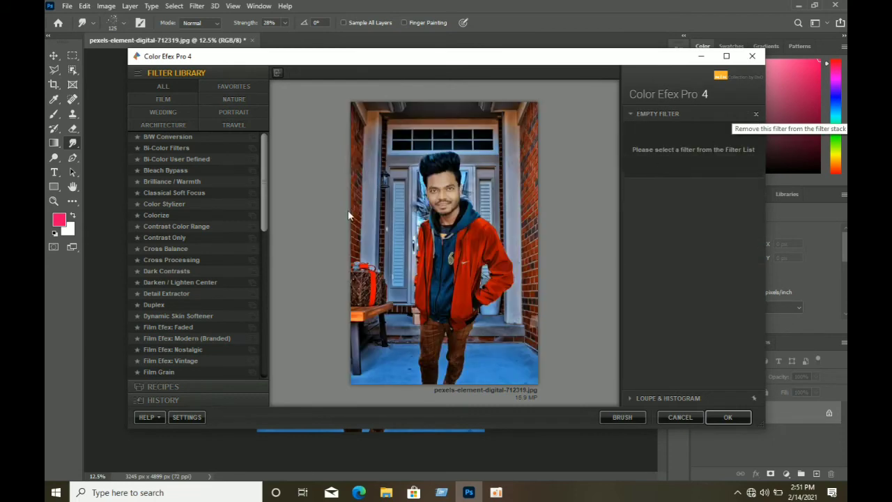
pyautogui.click(200, 227)
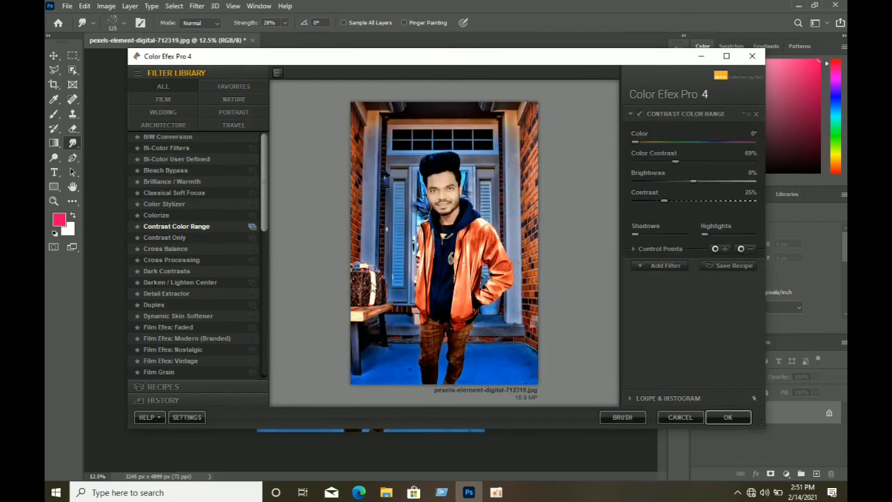
pyautogui.click(725, 418)
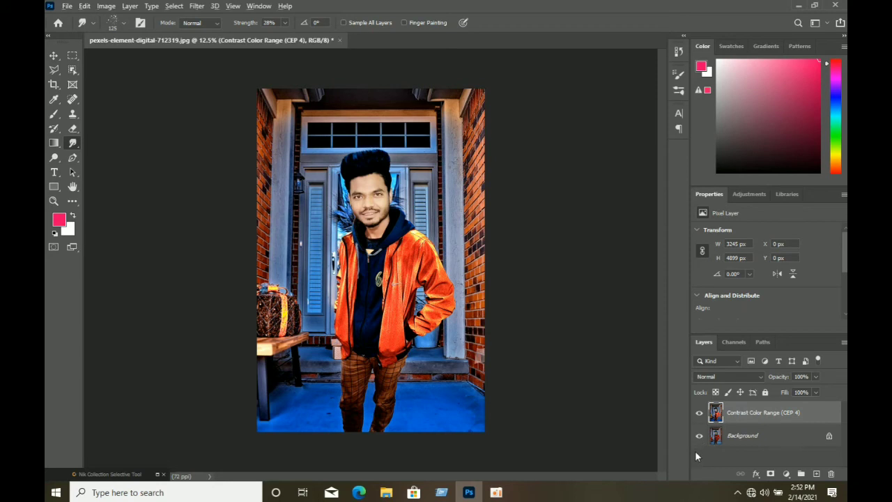
# - Hide the Contrast Color Range layer with a black mask and reveal it on the man's face and neck with a 60 px white brush
pyautogui.click(770, 473)
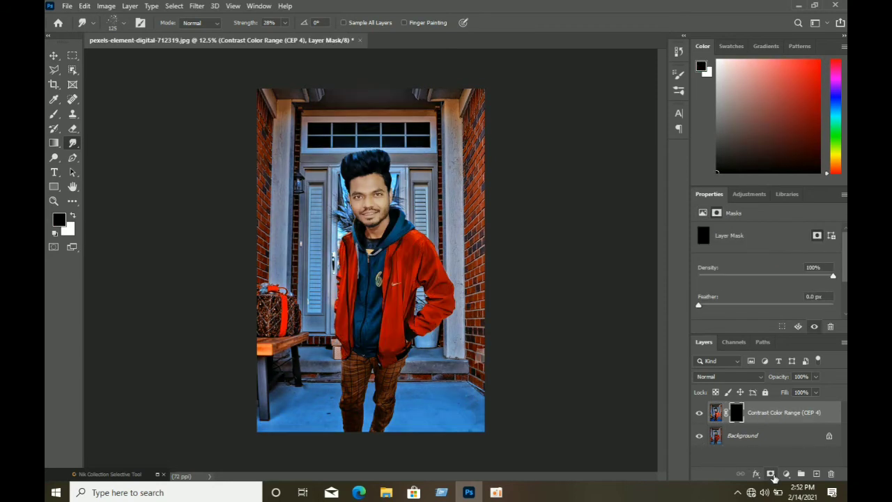
pyautogui.click(73, 216)
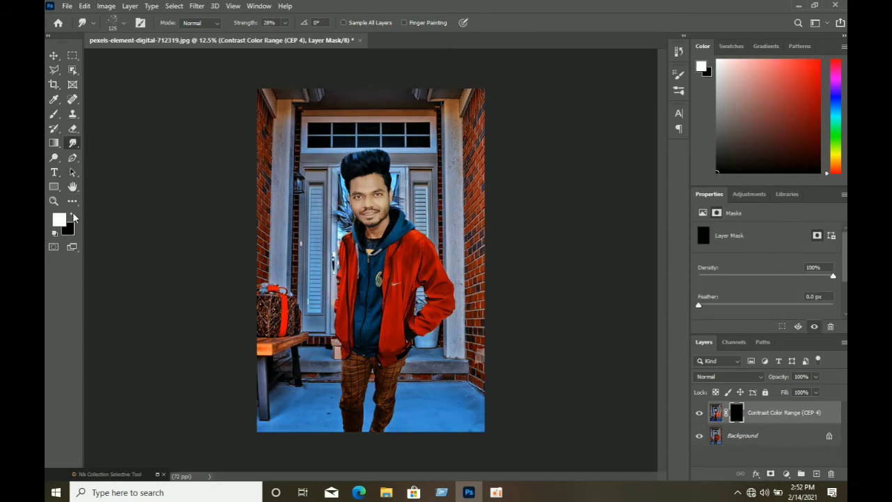
pyautogui.click(52, 118)
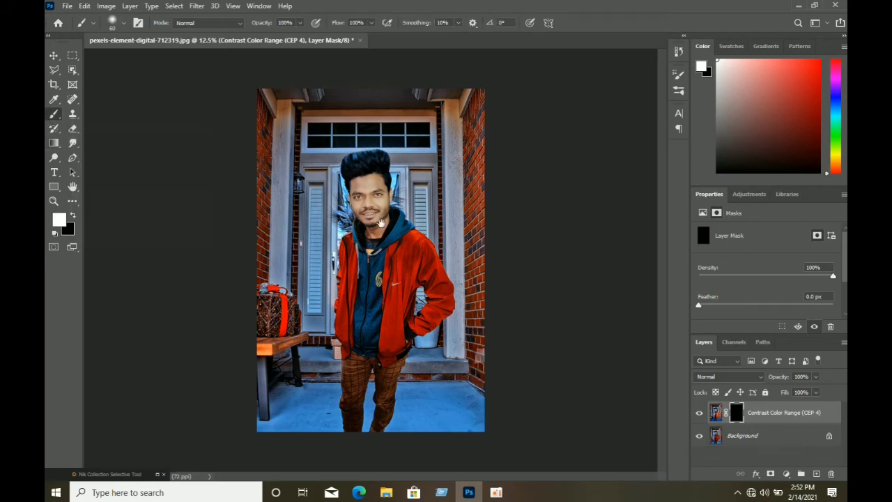
pyautogui.scroll(6, 366, 189)
pyautogui.moveTo(299, 125)
pyautogui.mouseDown()
pyautogui.moveTo(425, 87)
pyautogui.moveTo(324, 139)
pyautogui.moveTo(409, 161)
pyautogui.moveTo(268, 286)
pyautogui.moveTo(381, 182)
pyautogui.moveTo(470, 198)
pyautogui.moveTo(568, 281)
pyautogui.moveTo(418, 306)
pyautogui.moveTo(526, 327)
pyautogui.moveTo(469, 316)
pyautogui.moveTo(520, 314)
pyautogui.moveTo(331, 258)
pyautogui.moveTo(407, 362)
pyautogui.moveTo(542, 332)
pyautogui.mouseUp()
pyautogui.scroll(-3, 469, 317)
pyautogui.scroll(-2, 402, 365)
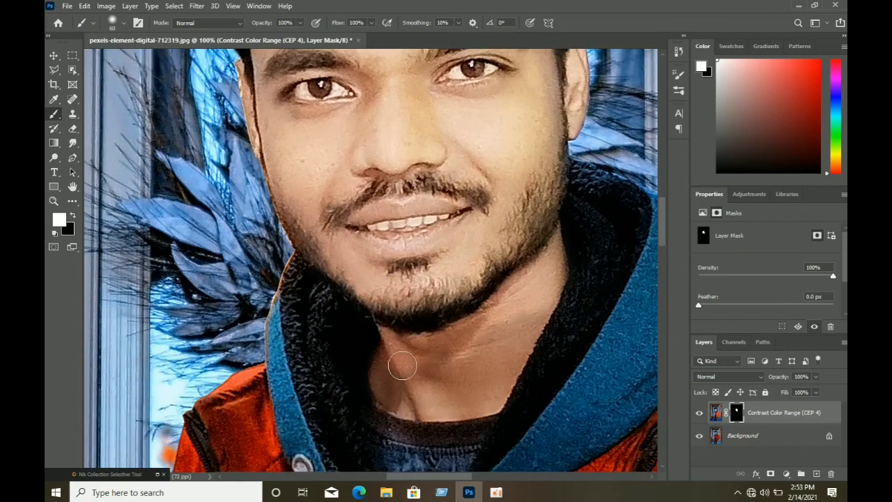
pyautogui.moveTo(402, 365)
pyautogui.mouseDown()
pyautogui.moveTo(494, 377)
pyautogui.moveTo(434, 318)
pyautogui.mouseUp()
# - Merge the masked Contrast Color Range layer down into the Background
pyautogui.scroll(-4, 462, 248)
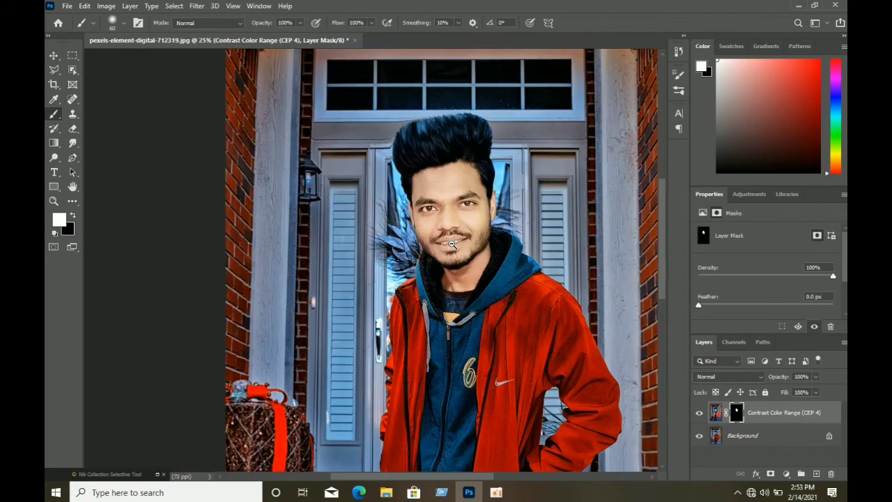
pyautogui.scroll(-2, 470, 279)
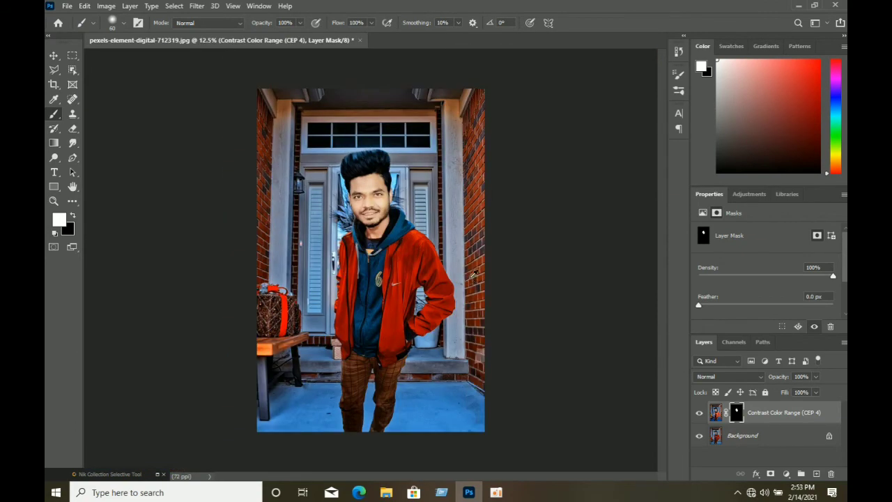
pyautogui.rightClick(783, 418)
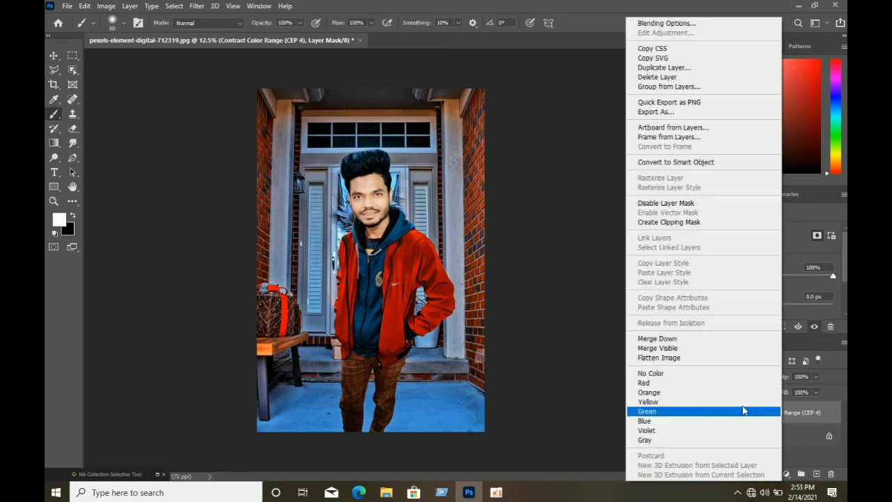
pyautogui.click(697, 339)
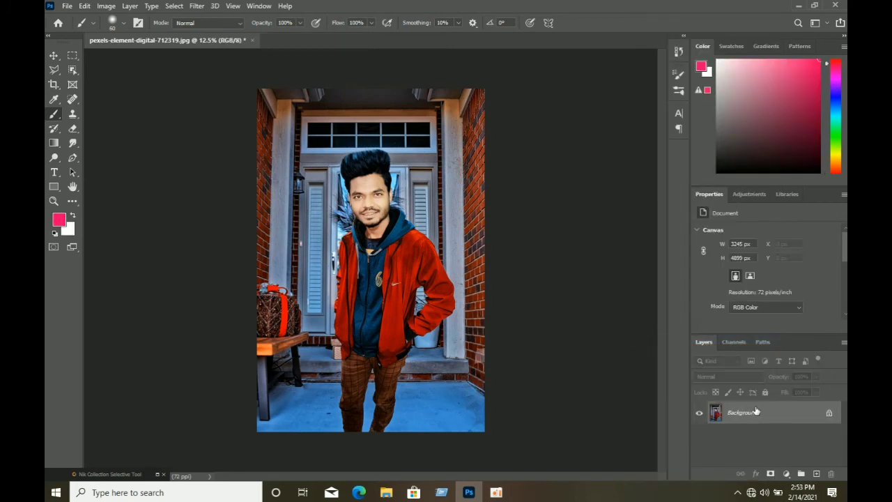
# - Paint the man's lips pink on a new layer with a 15 px brush and set its blend mode to Linear Burn
pyautogui.click(815, 473)
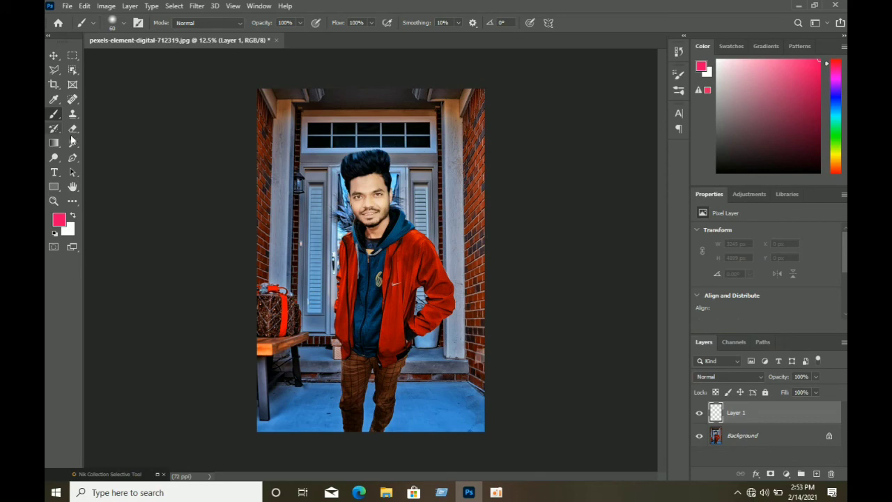
pyautogui.scroll(9, 382, 232)
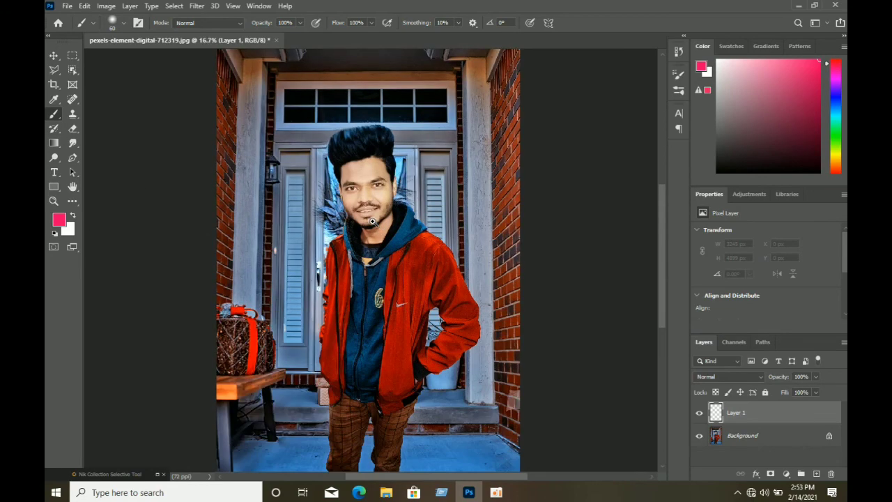
pyautogui.moveTo(207, 190)
pyautogui.mouseDown()
pyautogui.moveTo(277, 142)
pyautogui.moveTo(393, 120)
pyautogui.moveTo(520, 150)
pyautogui.moveTo(399, 153)
pyautogui.moveTo(260, 181)
pyautogui.moveTo(335, 139)
pyautogui.moveTo(305, 151)
pyautogui.moveTo(527, 163)
pyautogui.moveTo(459, 224)
pyautogui.moveTo(321, 265)
pyautogui.moveTo(186, 202)
pyautogui.moveTo(248, 223)
pyautogui.moveTo(358, 219)
pyautogui.moveTo(521, 165)
pyautogui.moveTo(366, 238)
pyautogui.moveTo(429, 235)
pyautogui.mouseUp()
pyautogui.click(728, 376)
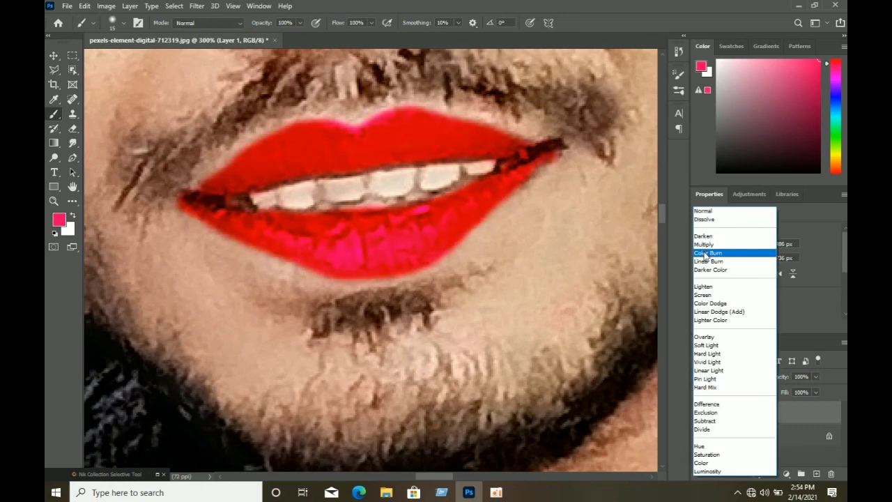
pyautogui.click(726, 265)
# - Erase the excess lip colour around the mouth corners and teeth with a 9 px Eraser
pyautogui.press('e')
pyautogui.press('[')
pyautogui.press('[')
pyautogui.press('[')
pyautogui.press('[')
pyautogui.press('[')
pyautogui.press('[')
pyautogui.press('[')
pyautogui.press('[')
pyautogui.press('[')
pyautogui.press('[')
pyautogui.press('[')
pyautogui.press('[')
pyautogui.press('[')
pyautogui.press('[')
pyautogui.press('[')
pyautogui.press('[')
pyautogui.click(175, 208)
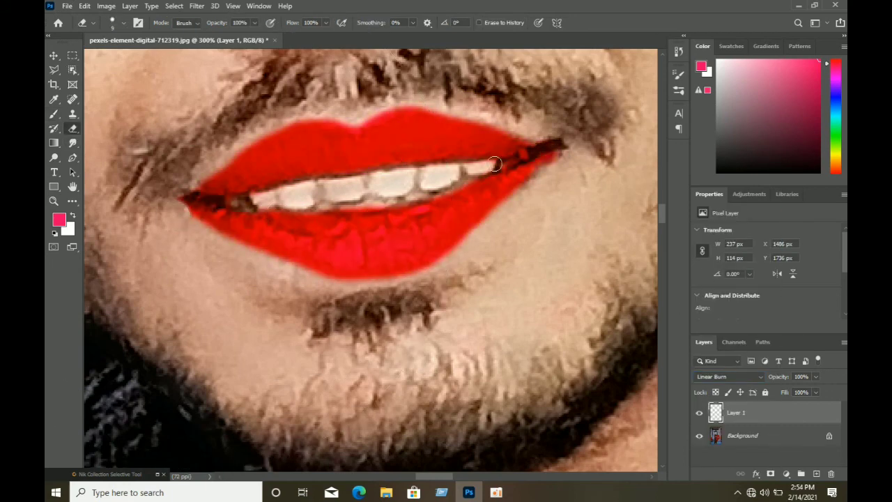
# - Lower the lip colour layer's opacity to 24% and merge it down into the Background
pyautogui.moveTo(777, 379); pyautogui.dragTo(743, 381)
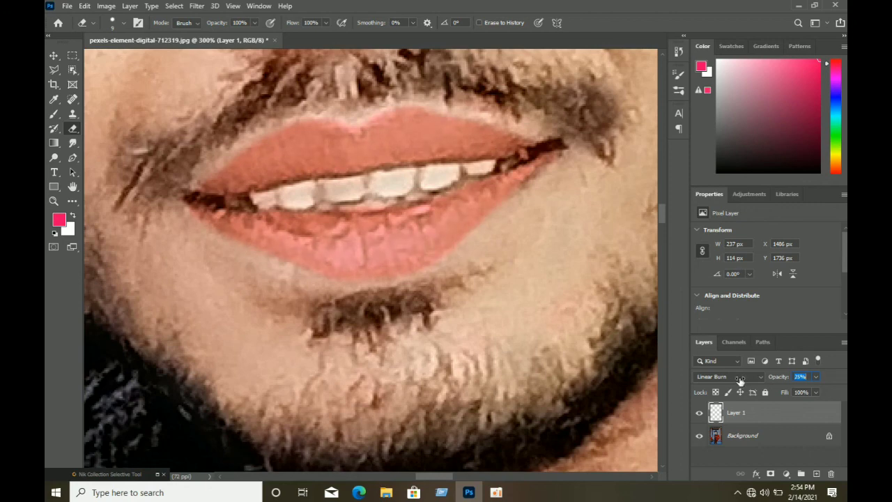
pyautogui.rightClick(773, 415)
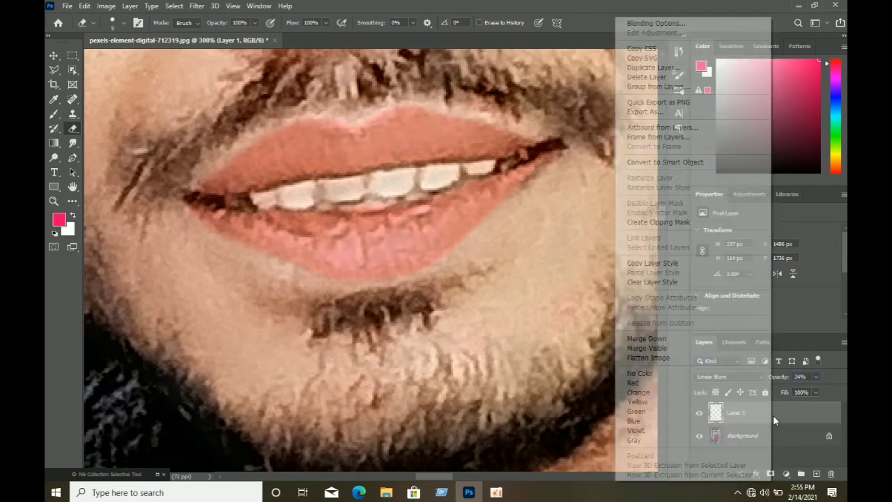
pyautogui.click(665, 338)
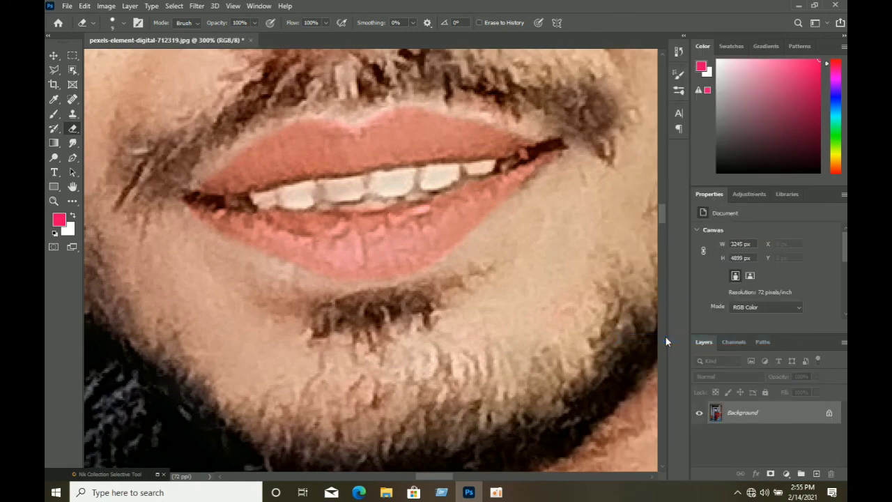
# - Add a new empty layer above the Background
pyautogui.keyDown('alt'); pyautogui.click(427, 299); pyautogui.keyUp('alt')
pyautogui.keyDown('alt'); pyautogui.click(427, 298); pyautogui.keyUp('alt')
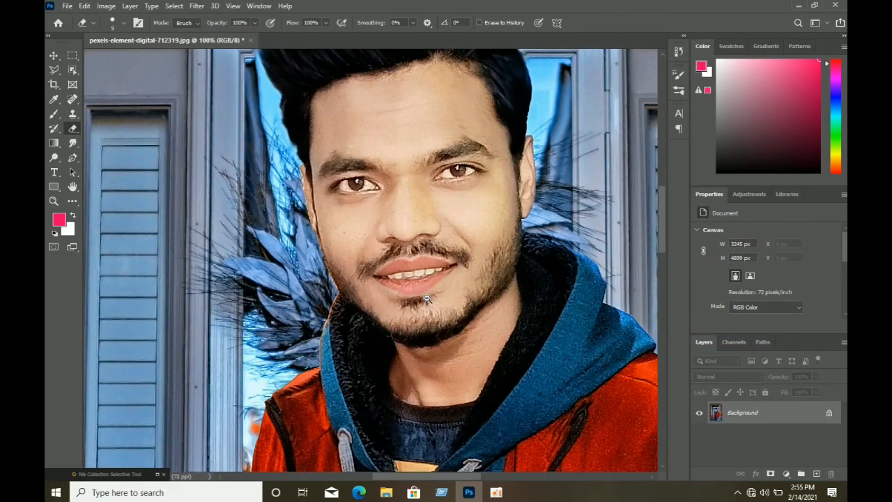
pyautogui.keyDown('alt'); pyautogui.click(427, 298); pyautogui.keyUp('alt')
pyautogui.keyDown('alt'); pyautogui.click(427, 307); pyautogui.keyUp('alt')
pyautogui.keyDown('alt'); pyautogui.click(429, 324); pyautogui.keyUp('alt')
pyautogui.keyDown('alt'); pyautogui.click(431, 341); pyautogui.keyUp('alt')
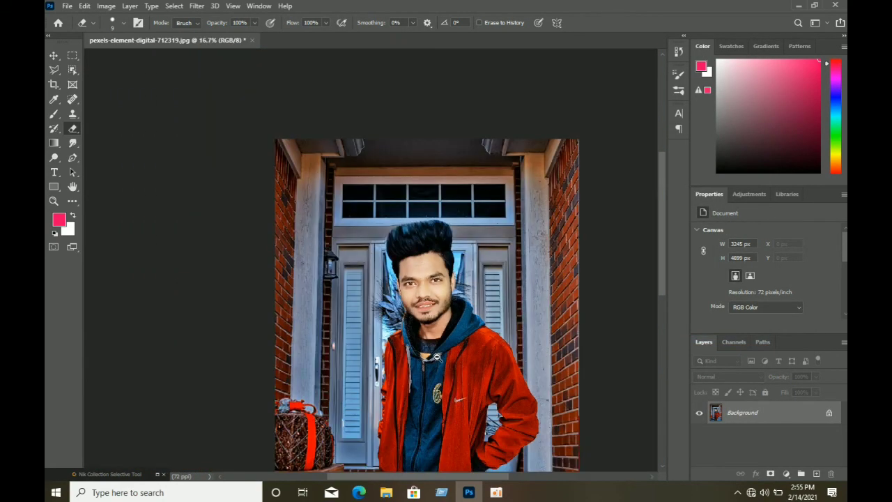
pyautogui.keyDown('alt'); pyautogui.click(437, 357); pyautogui.keyUp('alt')
pyautogui.click(815, 473)
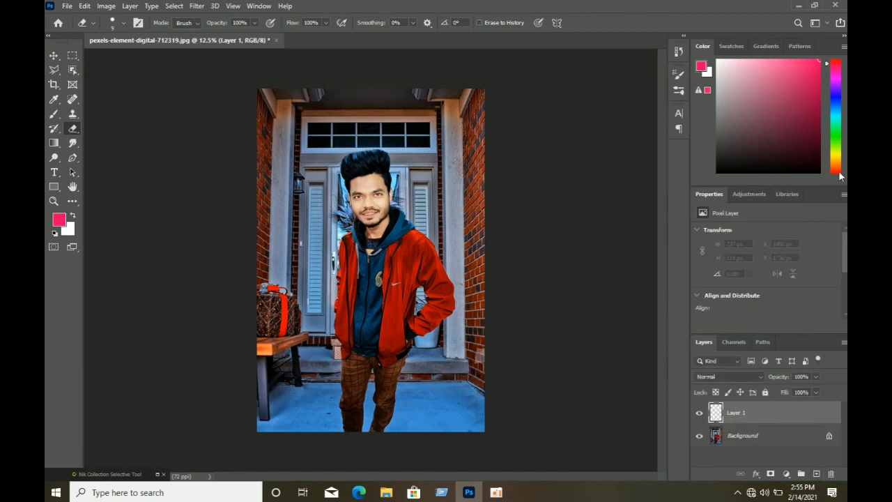